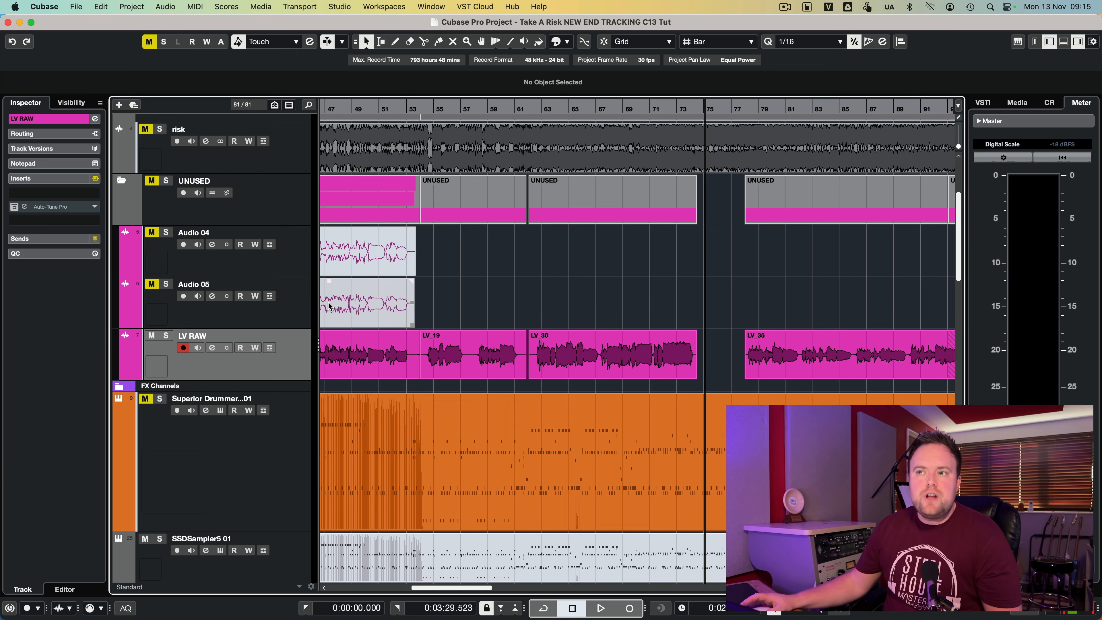
- Play the song through the LV RAW vocal section from around bar 54 and stop playback
double_click(423, 108)
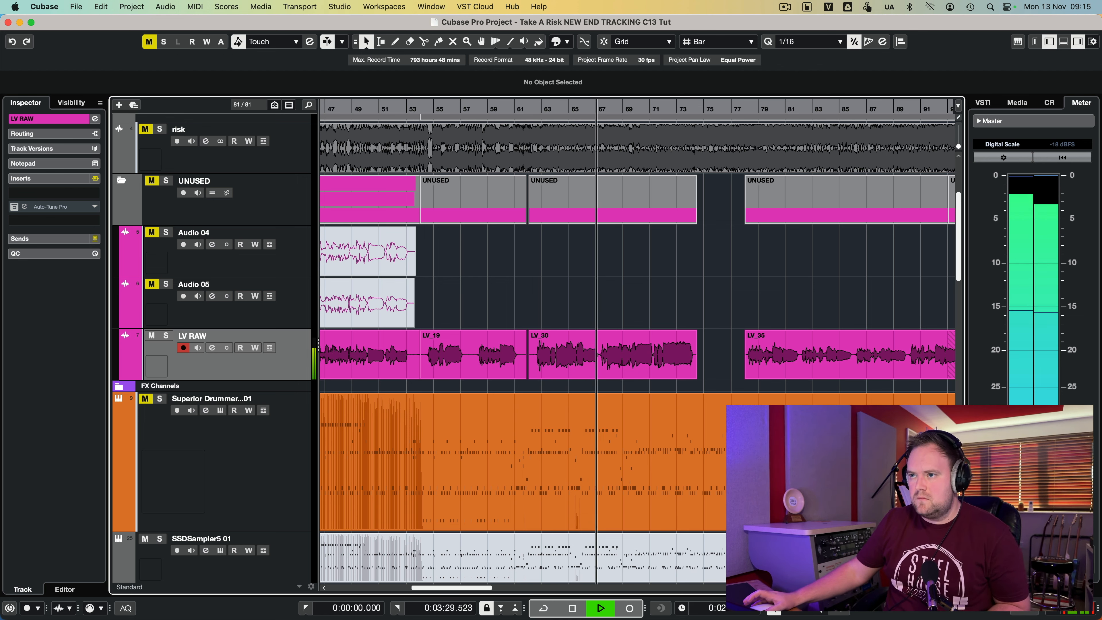
key("space")
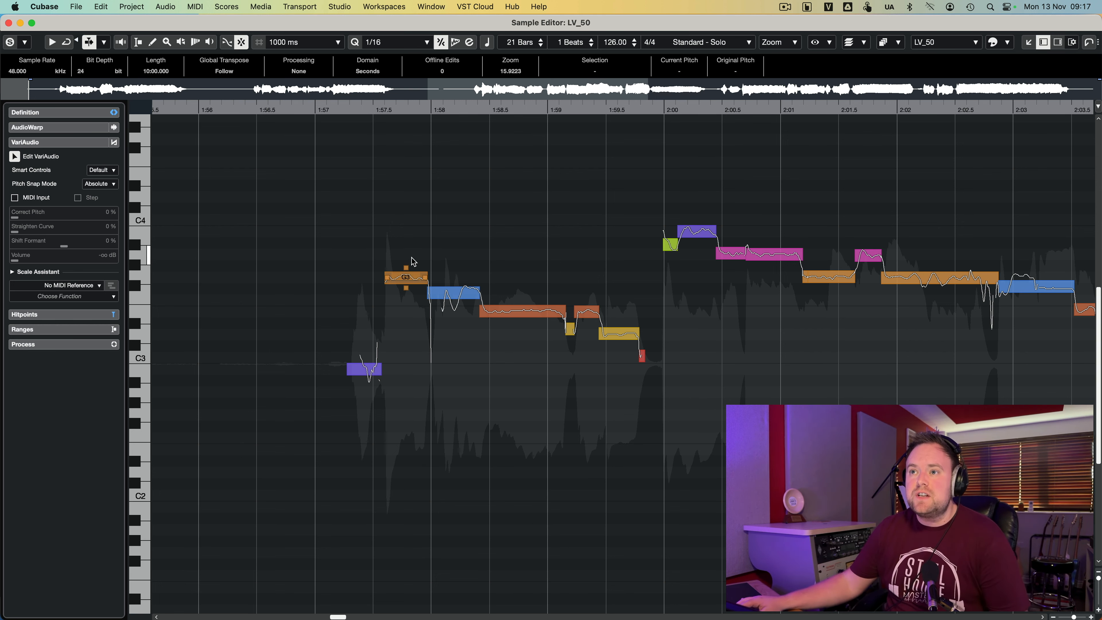
- Split the G3 vocal segment just before 1:58 in VariAudio and adjust the pitch of its parts
left_click(411, 282)
mouse_move(412, 282)
left_mouse_down()
mouse_move(412, 259)
mouse_move(411, 282)
left_mouse_up()
left_click(411, 283)
left_click(406, 272)
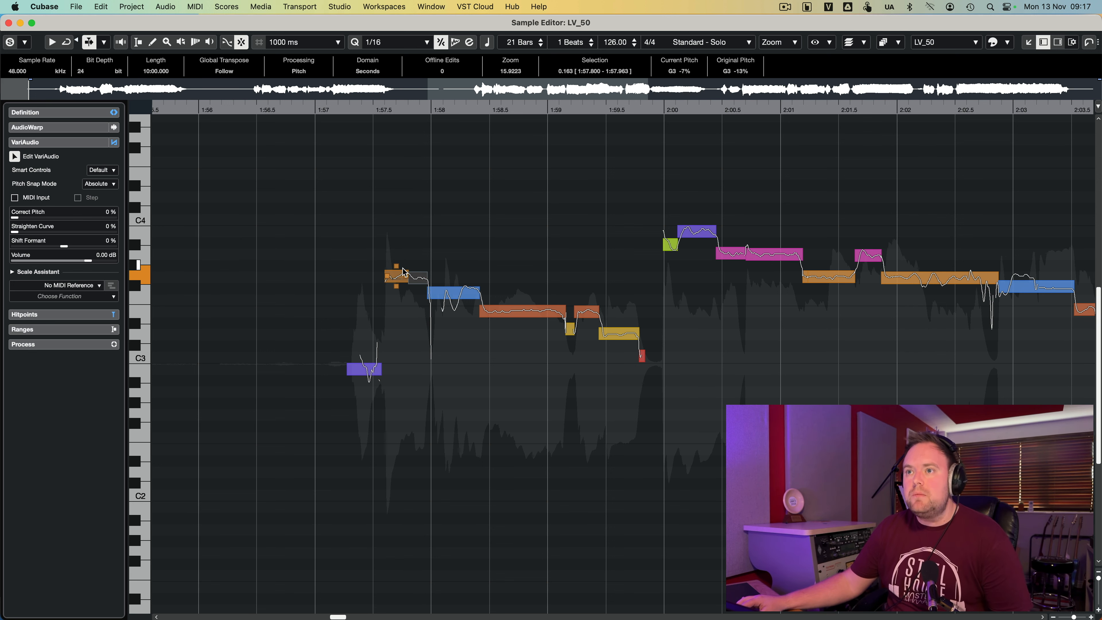
left_click_drag(396, 267, 396, 284)
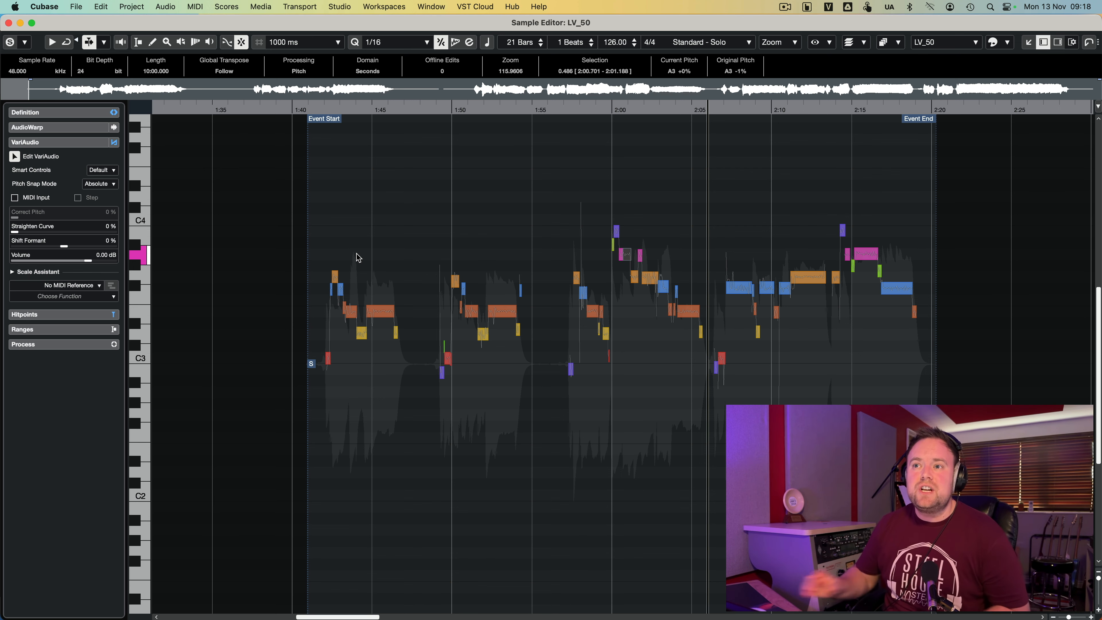
- Listen to the LV_50 vocal from the event start, and close its Sample Editor
double_click(313, 108)
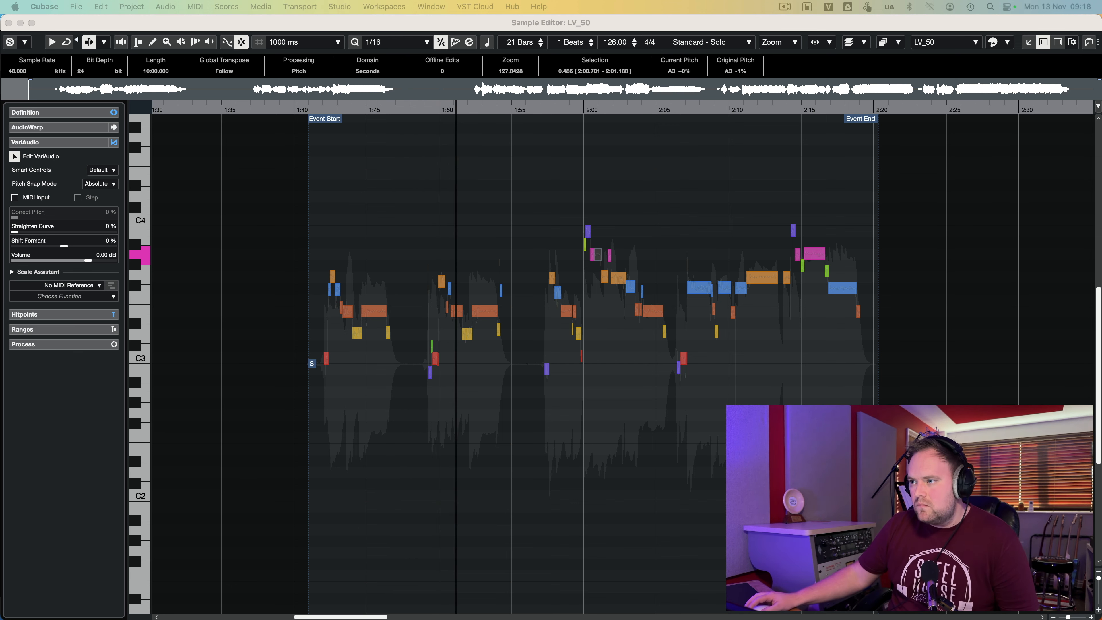
left_click_drag(1070, 616, 1070, 617)
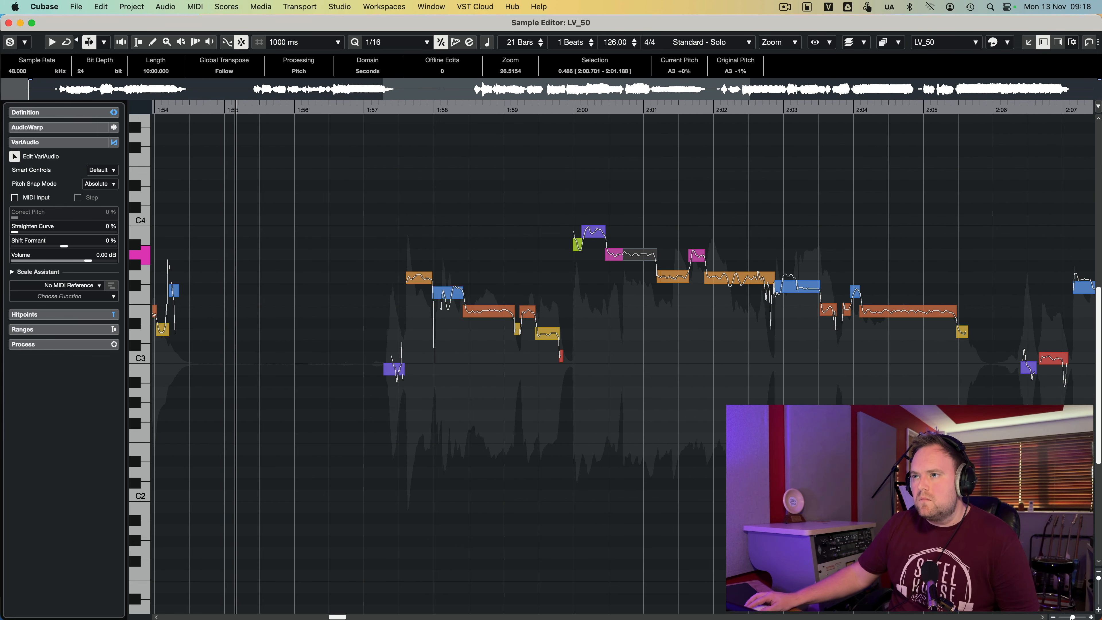
left_click(771, 390)
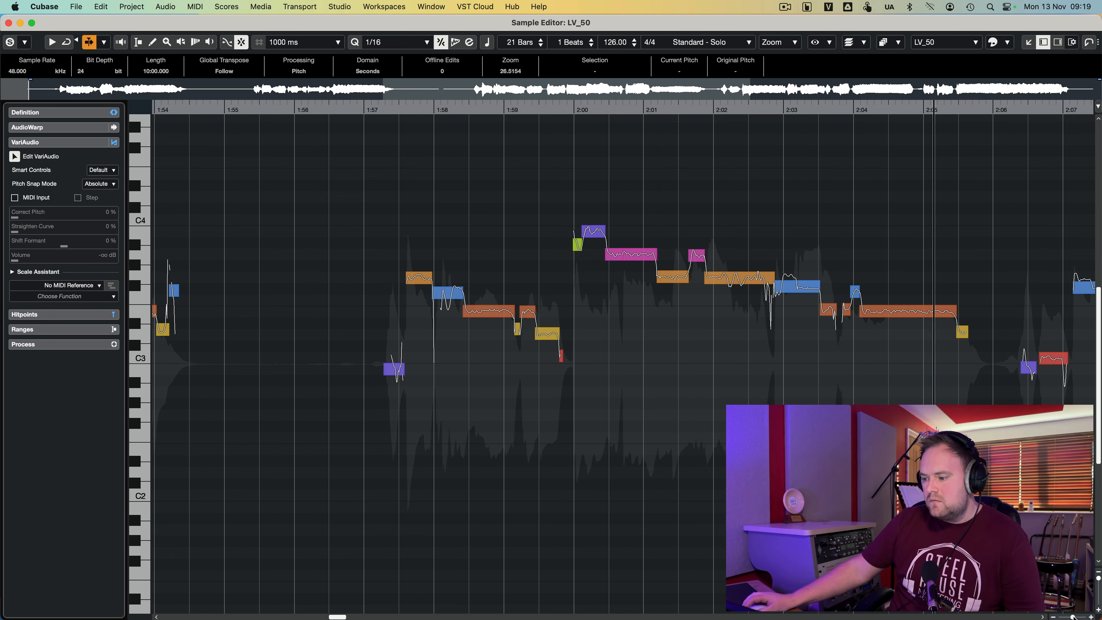
key("space")
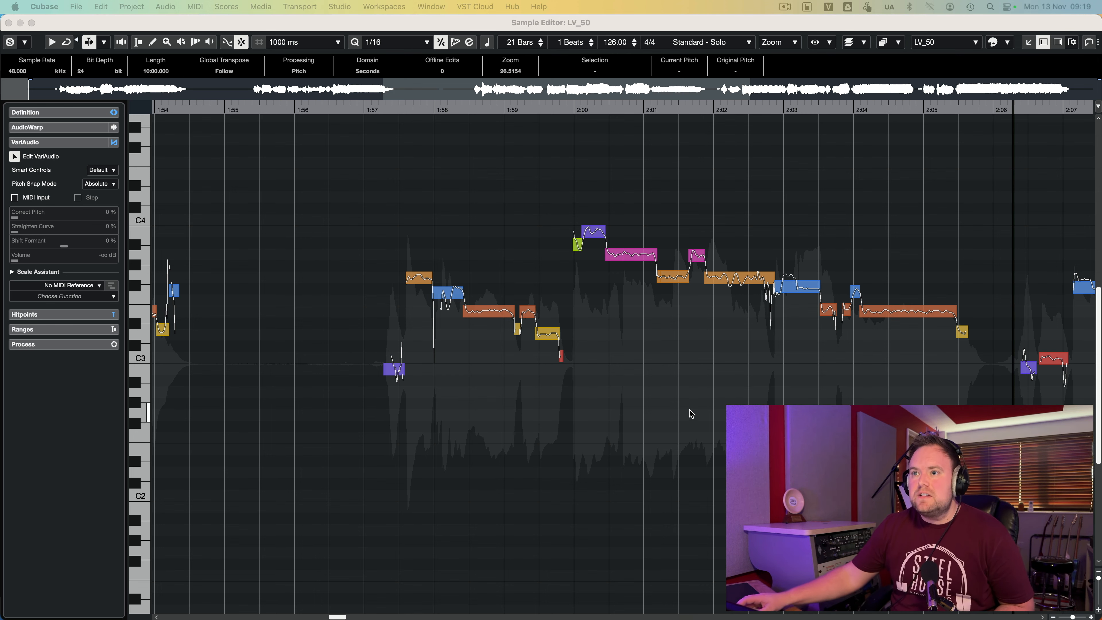
scroll(691, 414, "left", 10)
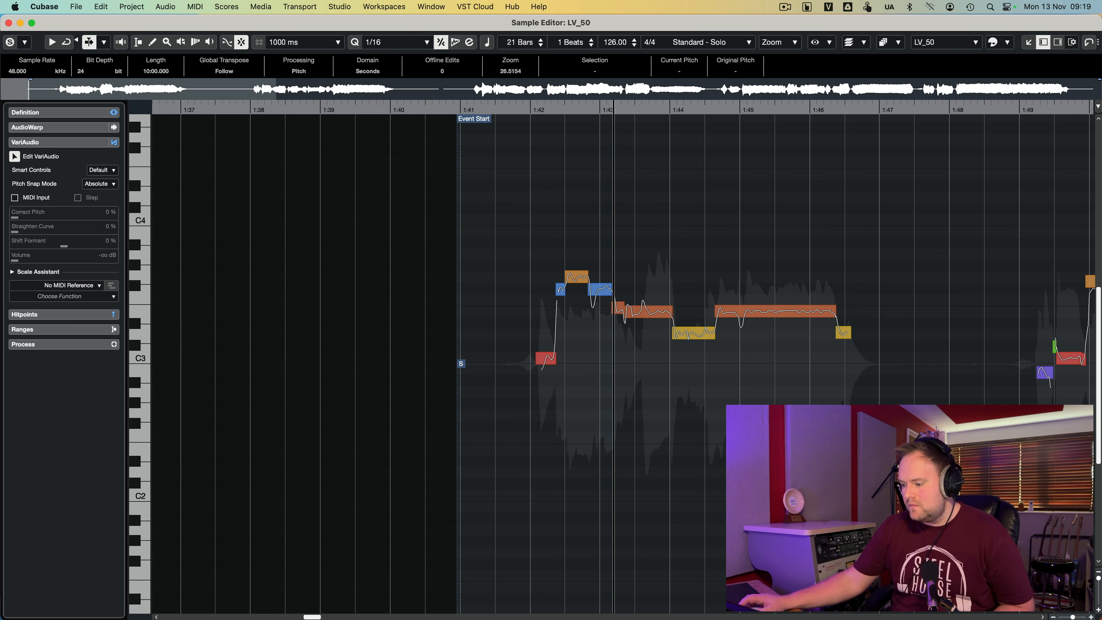
left_click(9, 23)
- Listen to the lead and doubled vocals along the project timeline, and stop playback
scroll(415, 249, "down", 10)
scroll(415, 250, "up", 6)
key("f")
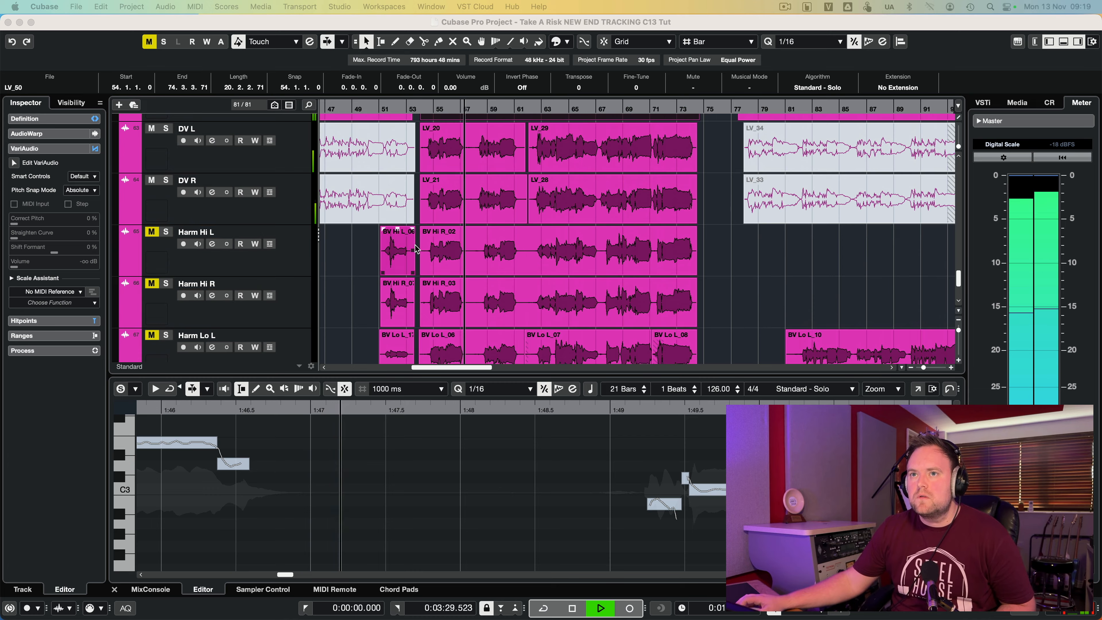
left_click(716, 287)
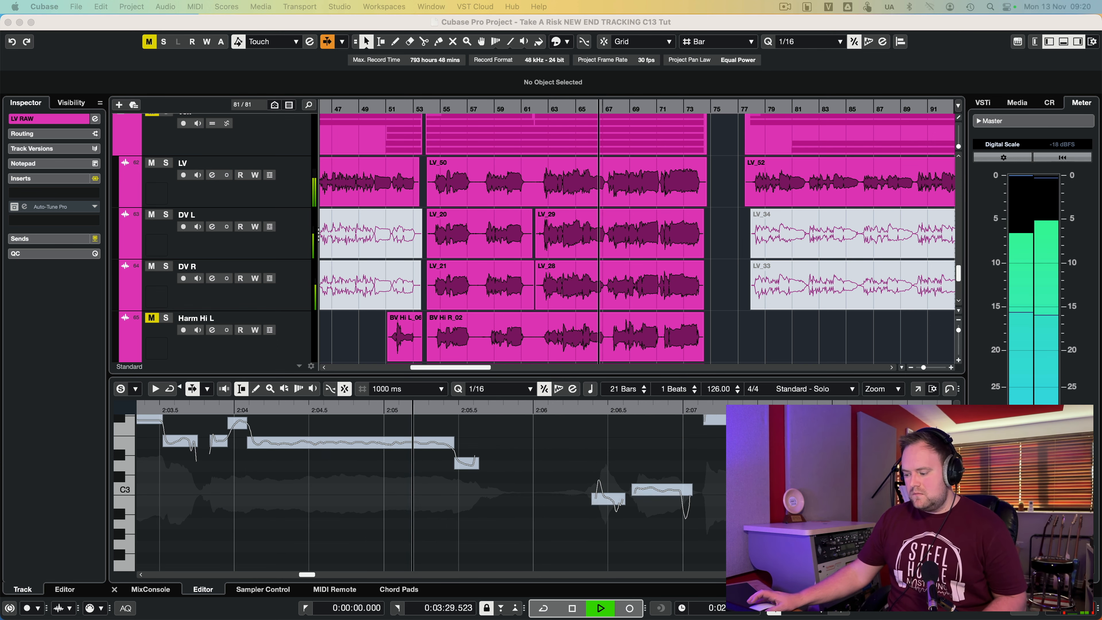
key("space")
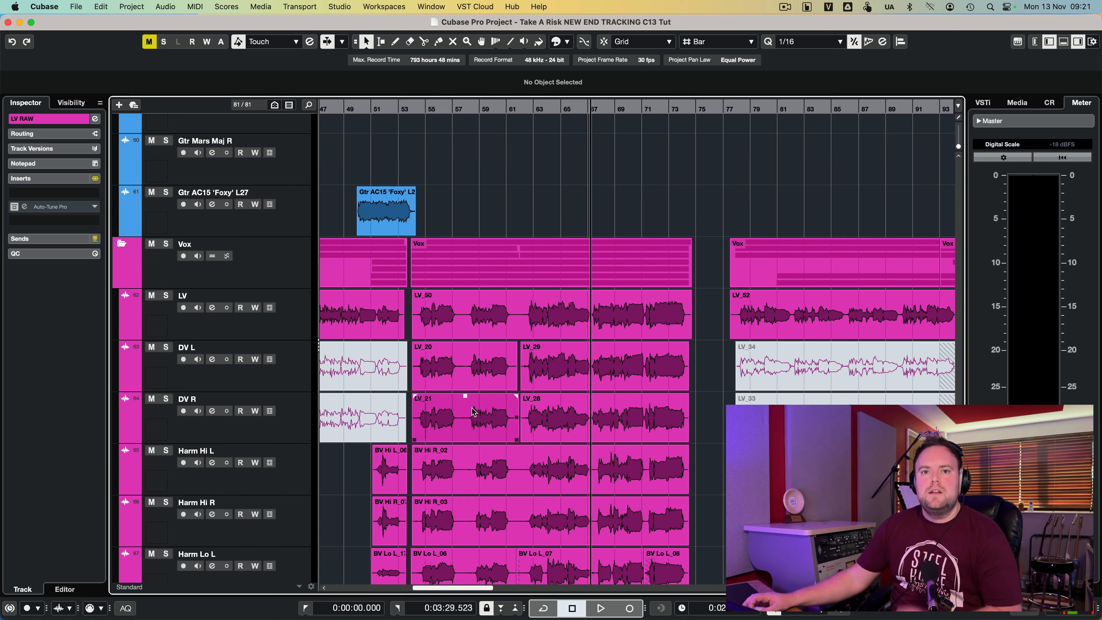
- Open the Audio Alignment Panel and place it clear of the LV_50 vocal event
scroll(473, 412, "right", 1)
scroll(473, 412, "up", 1)
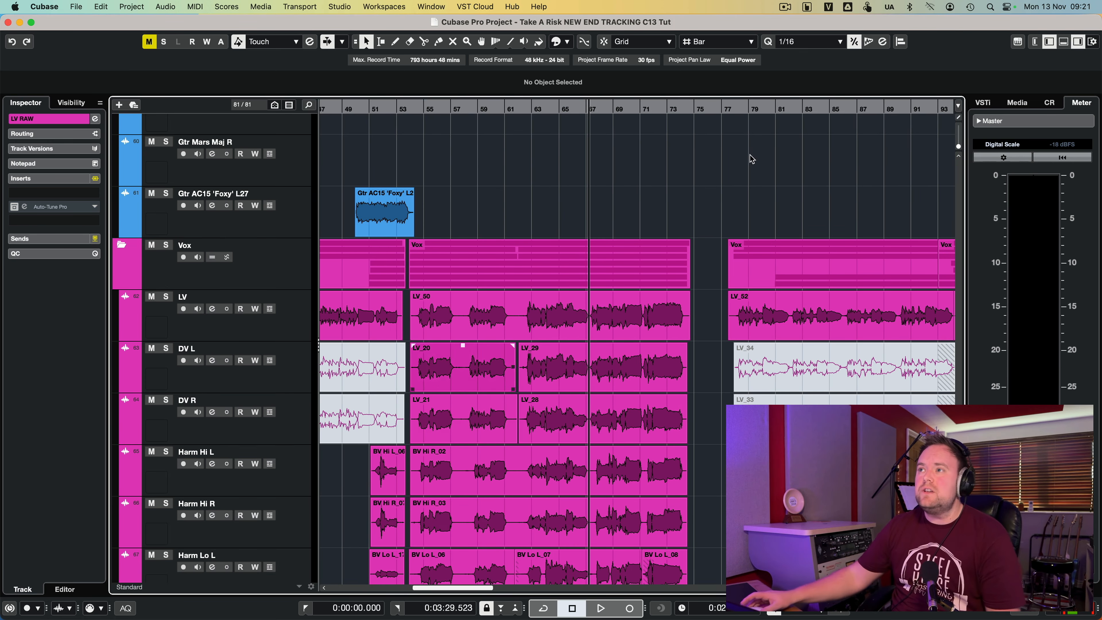
left_click(899, 42)
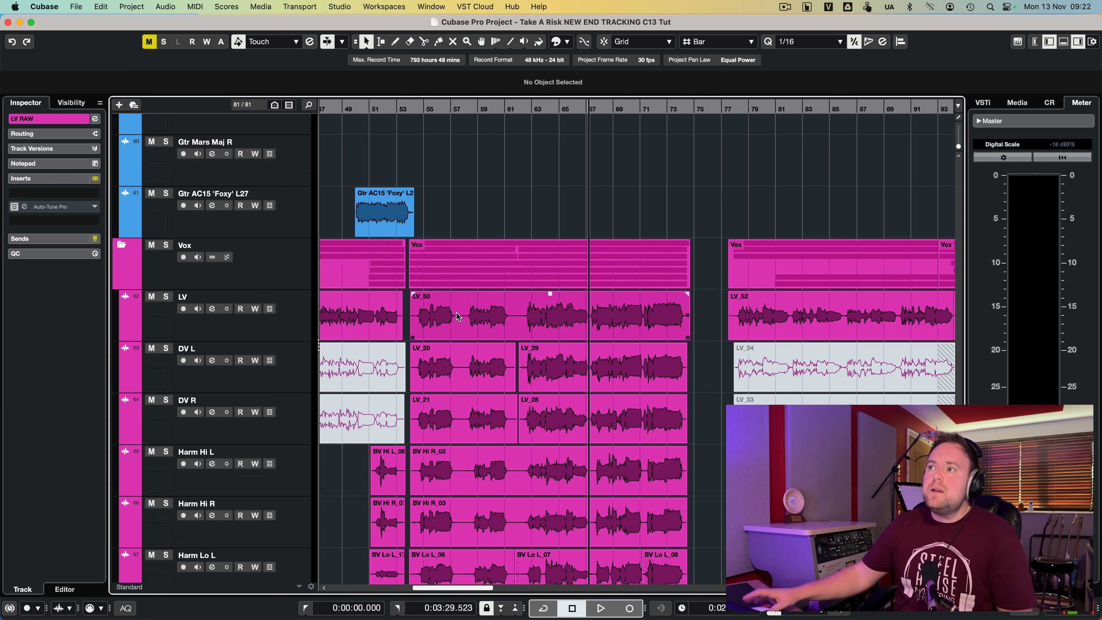
left_click(901, 42)
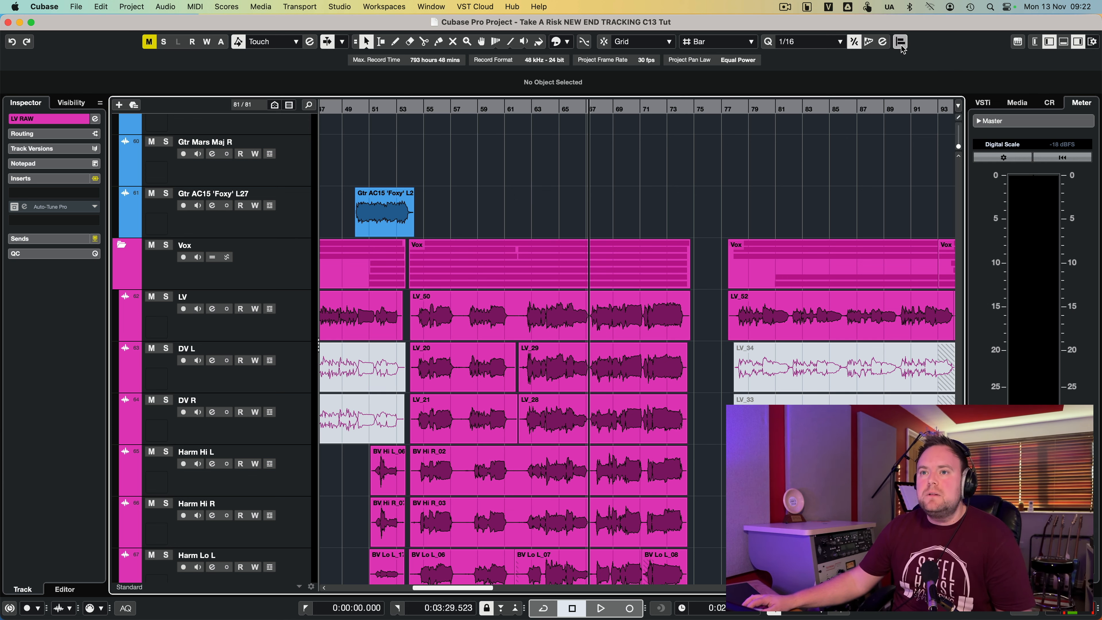
left_click_drag(176, 96, 137, 85)
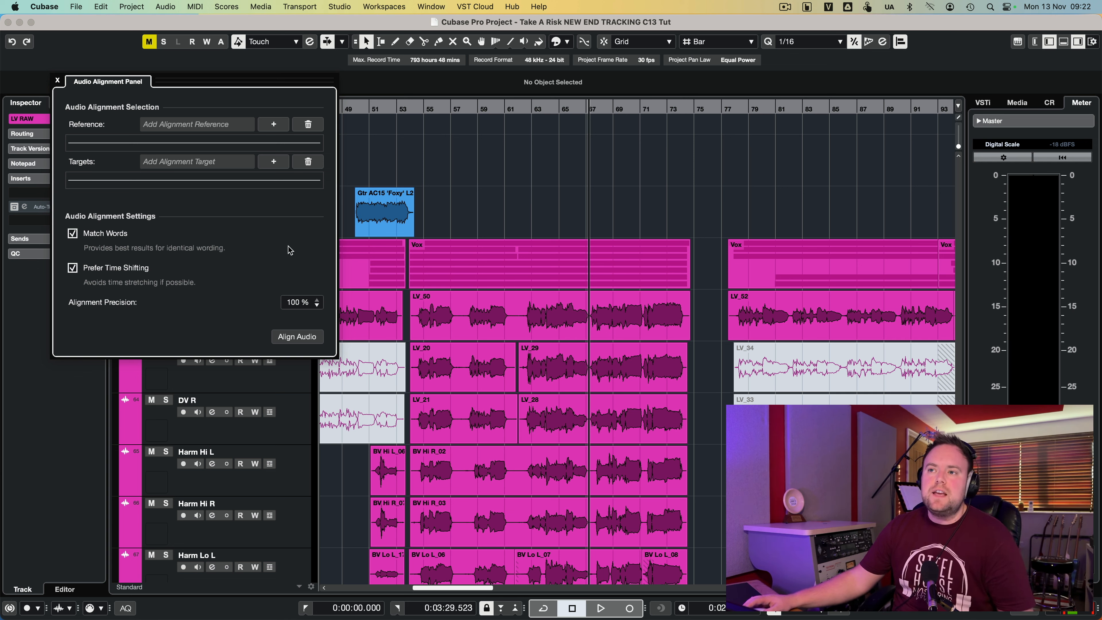
- Add the LV_50 event as the alignment reference, bouncing its real-time effects
left_click(538, 325)
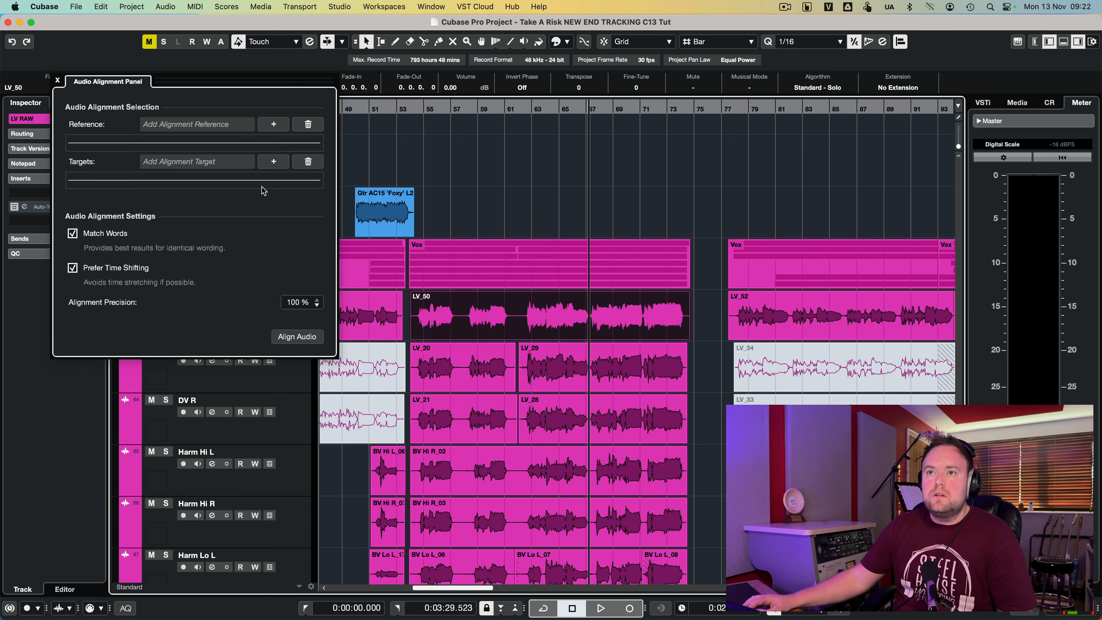
left_click(273, 126)
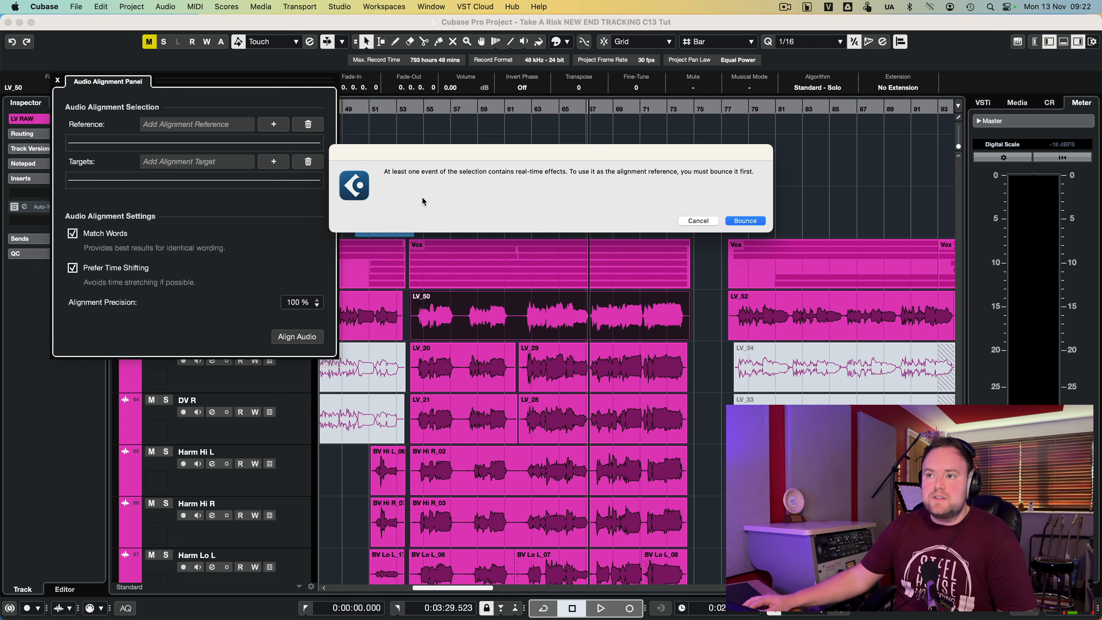
left_click(740, 221)
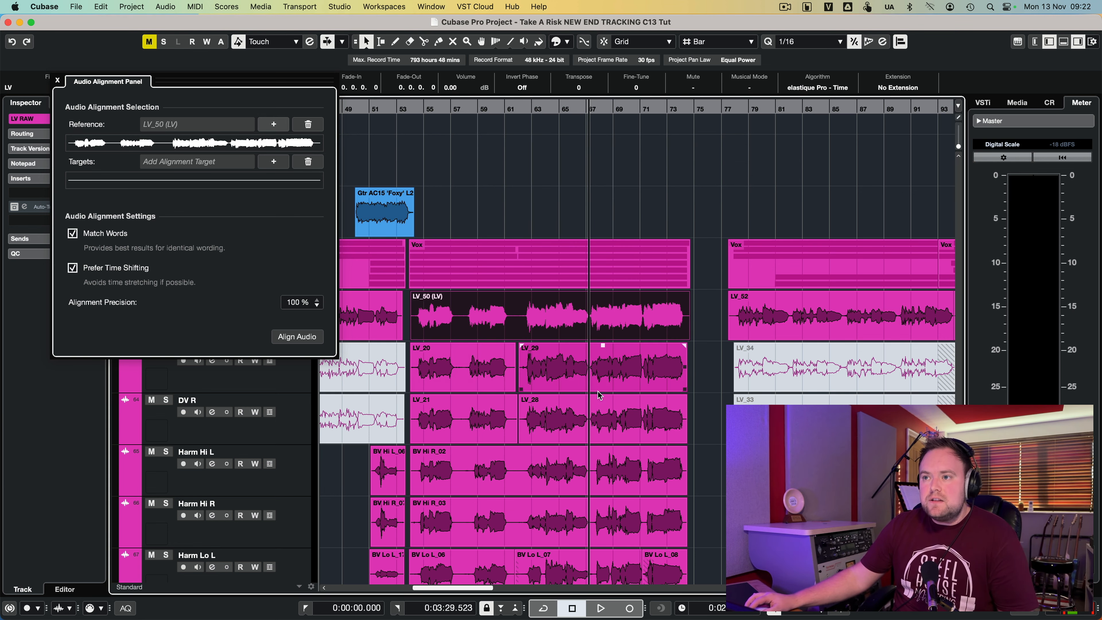
- Align the DV L events LV_20 and LV_29 to the LV_50 reference and play back the vocals
scroll(625, 413, "down", 3)
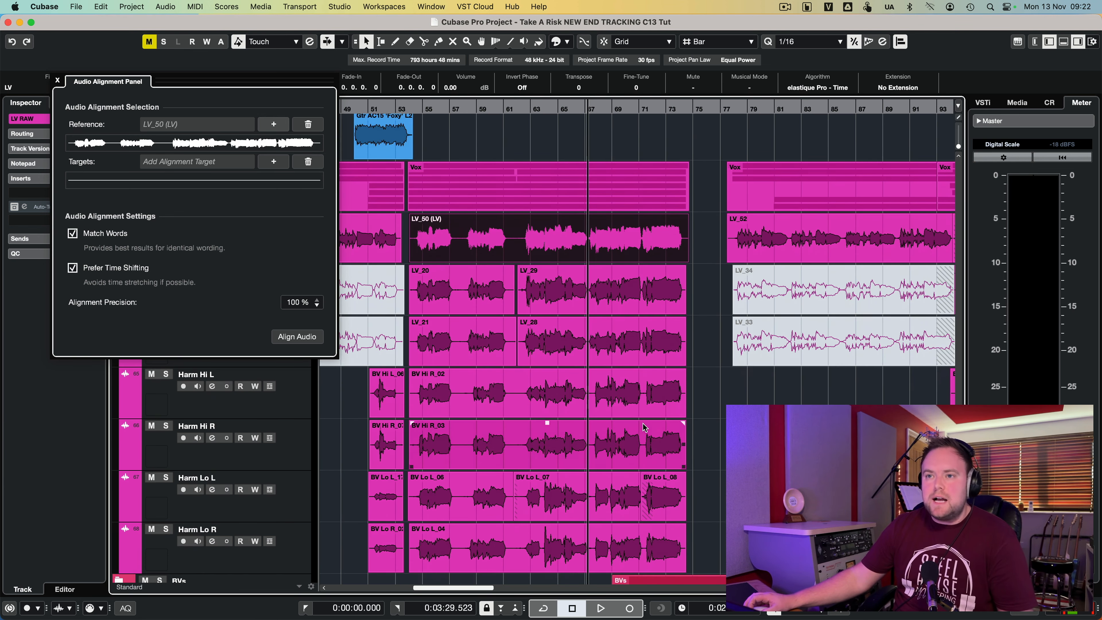
scroll(644, 428, "down", 1)
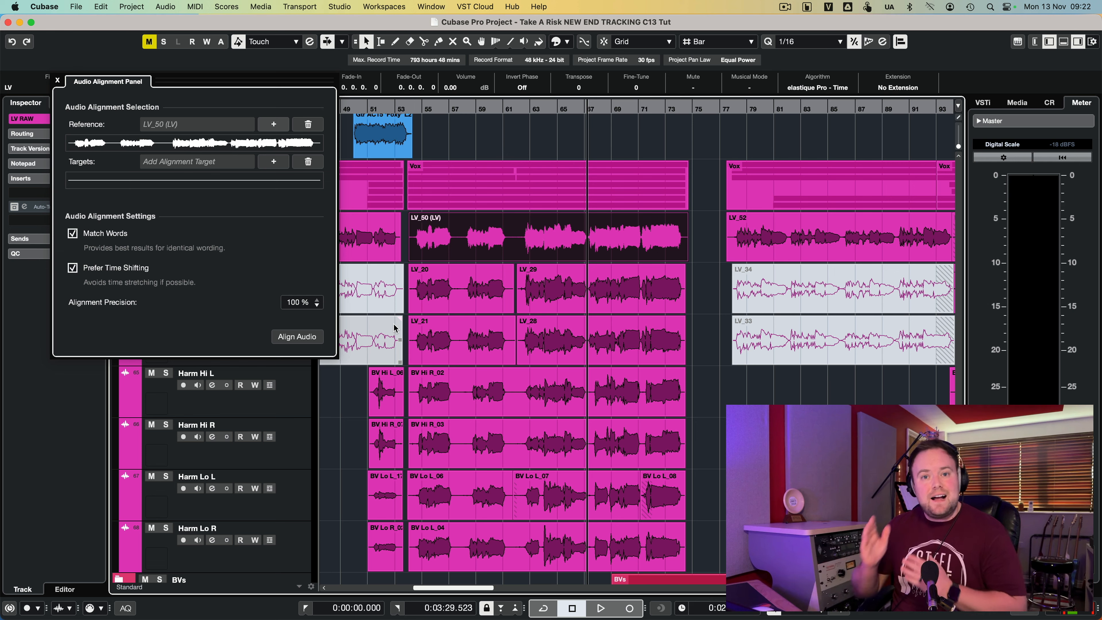
left_click(551, 295)
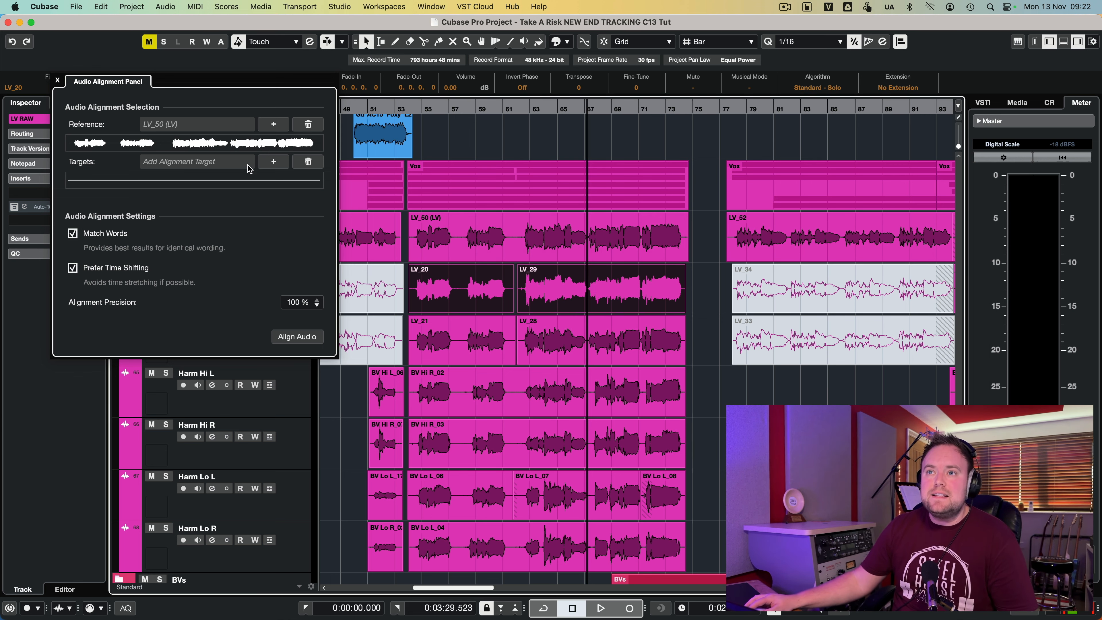
left_click(284, 164)
left_click(839, 220)
left_click(284, 338)
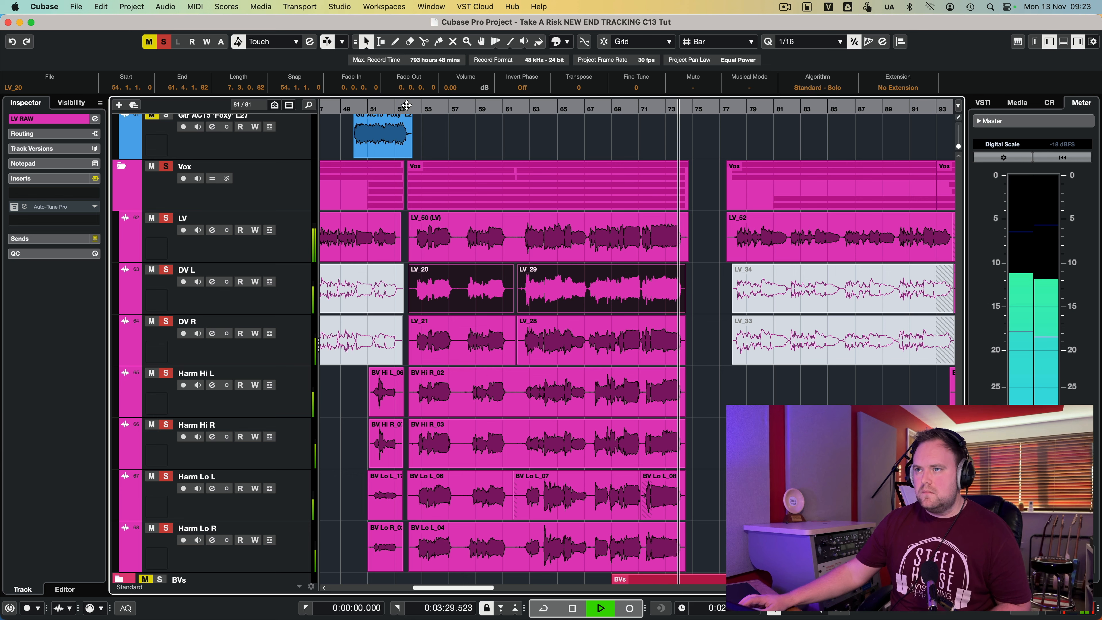
key("space")
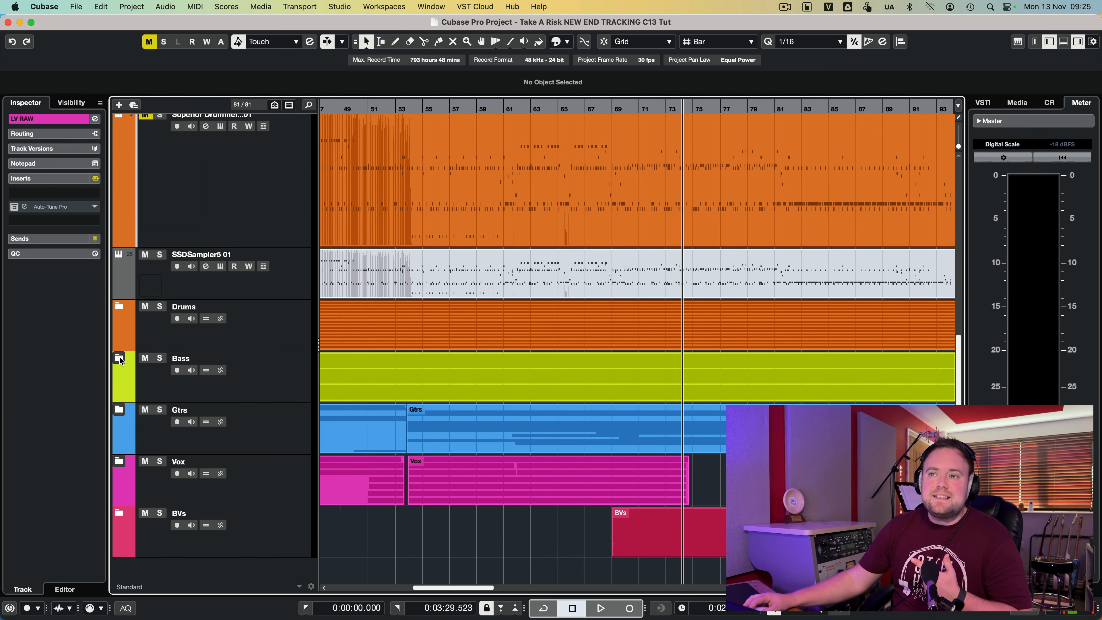
- Enable Group Editing on the Bass folder track and select its bass events together
left_click(119, 358)
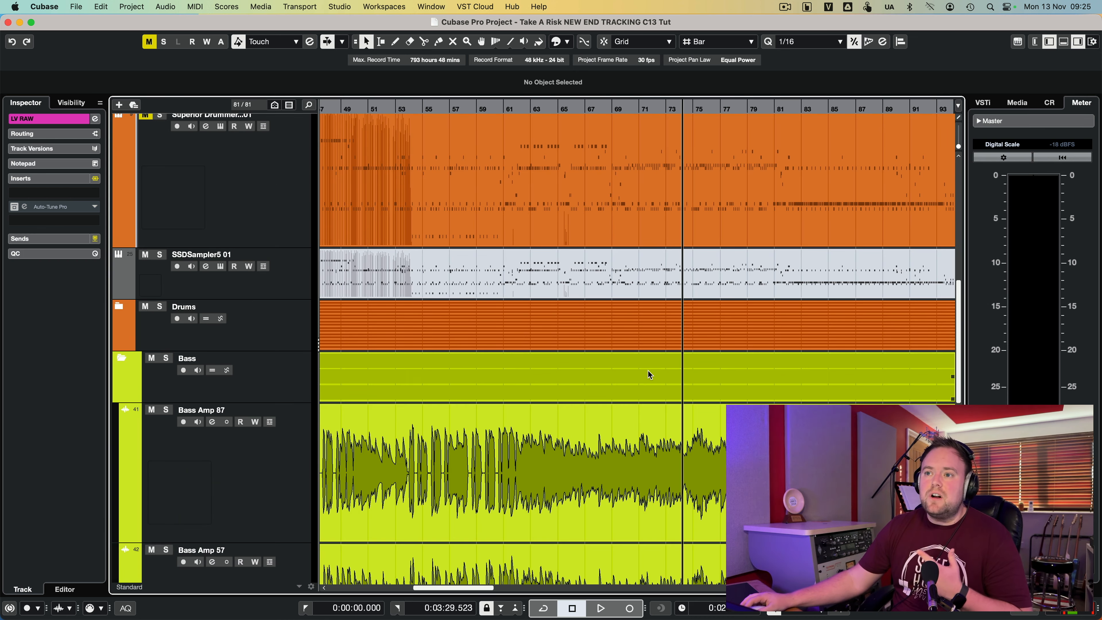
scroll(648, 370, "down", 5)
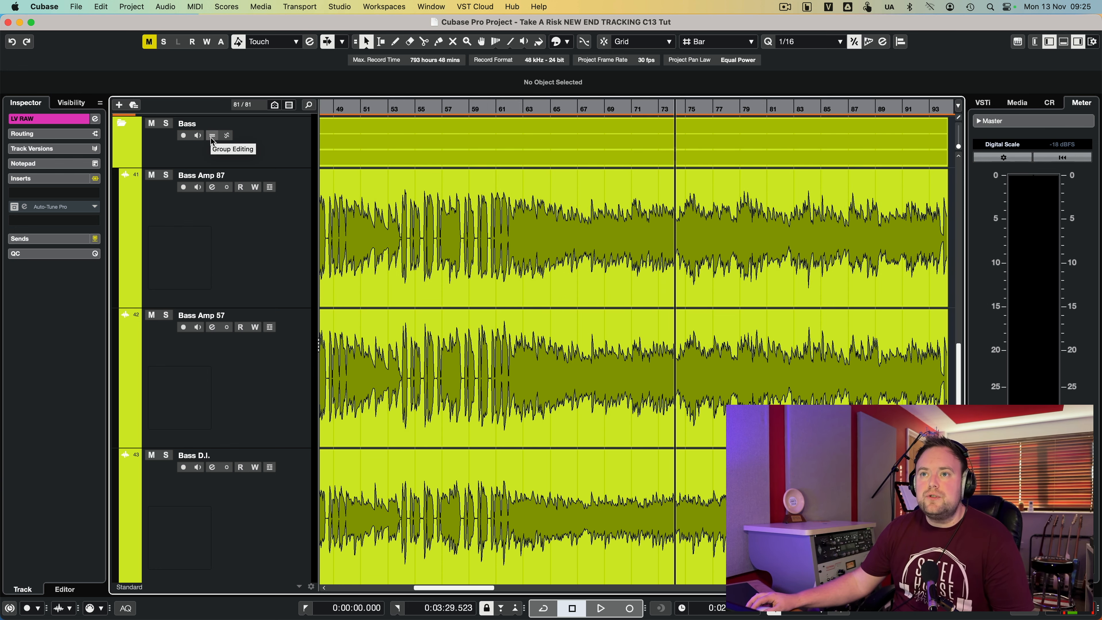
scroll(234, 234, "down", 1)
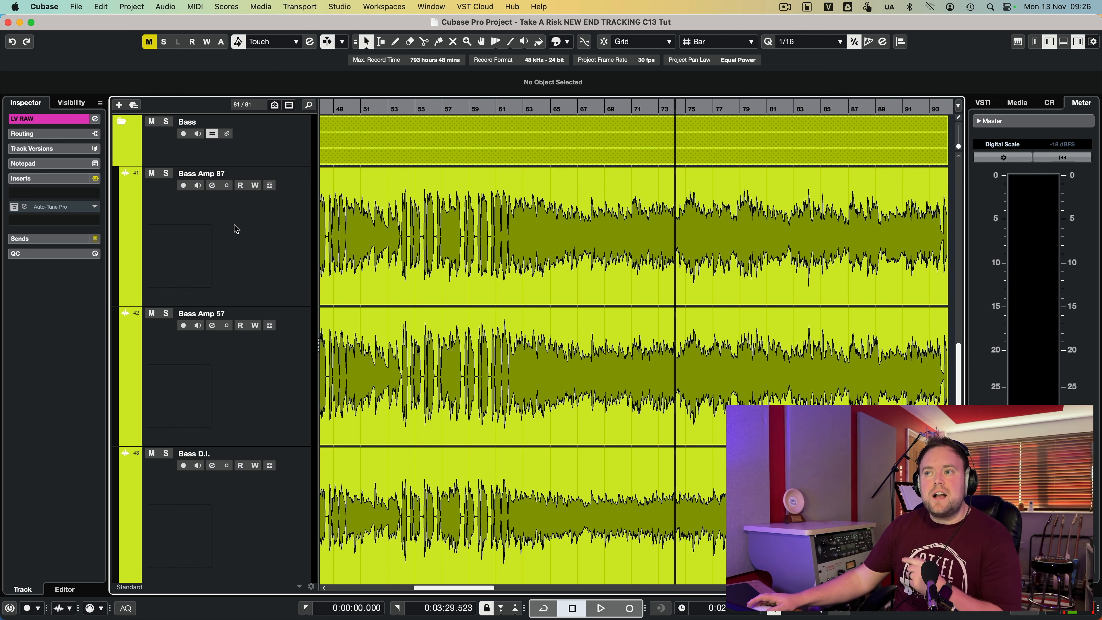
left_click(394, 337)
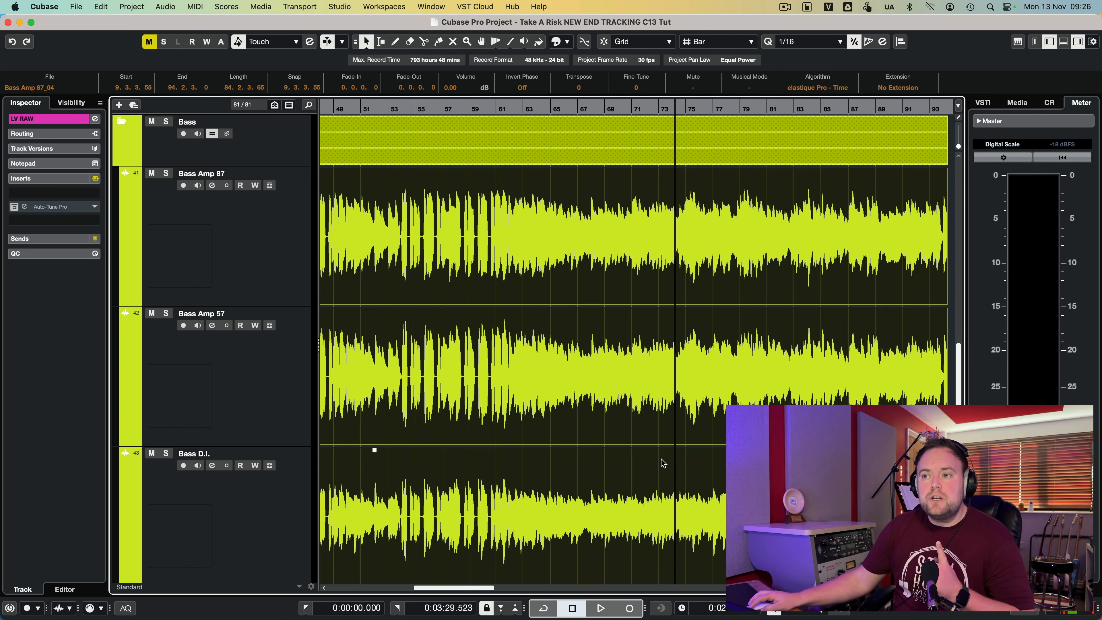
- Open the grouped bass events in the full Sample Editor and turn on Edit Hitpoints
double_click(686, 505)
left_click(918, 389)
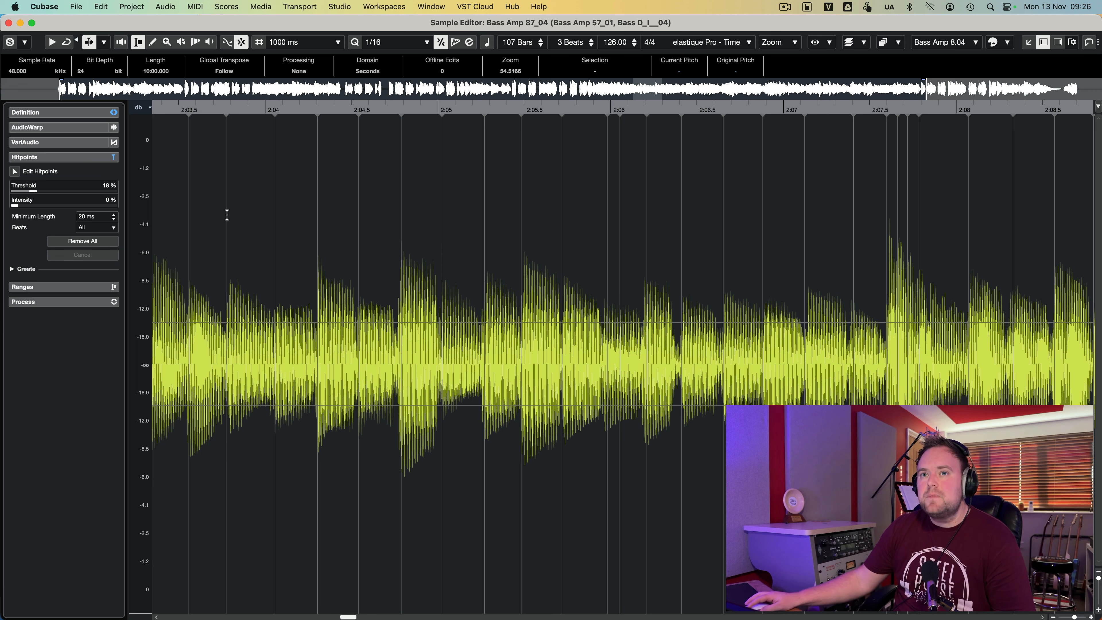
left_click(84, 157)
left_click(57, 158)
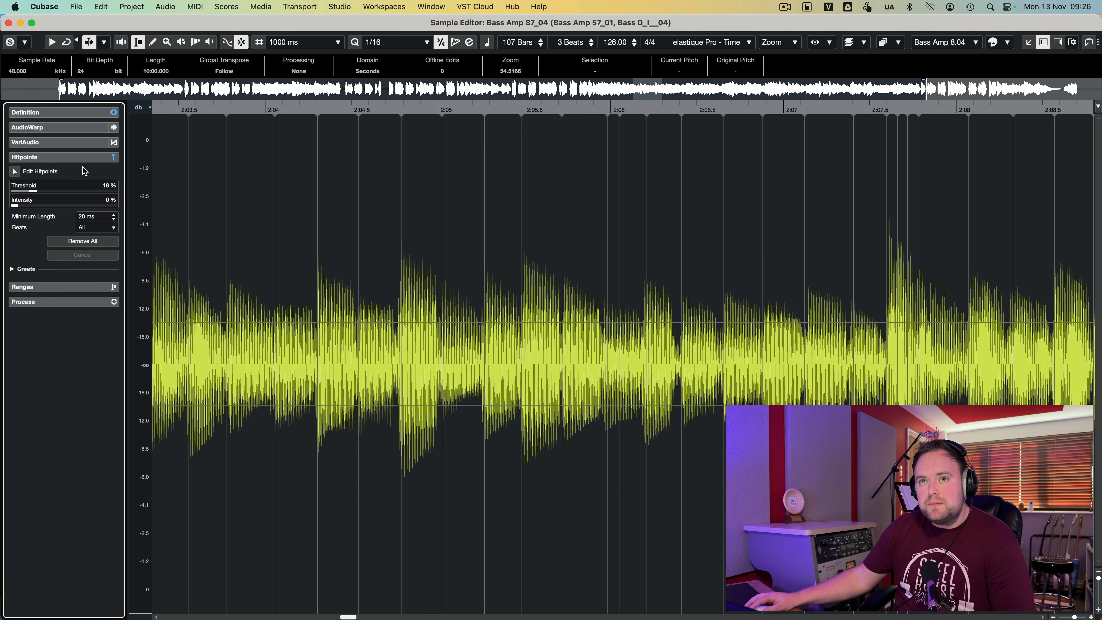
left_click(14, 172)
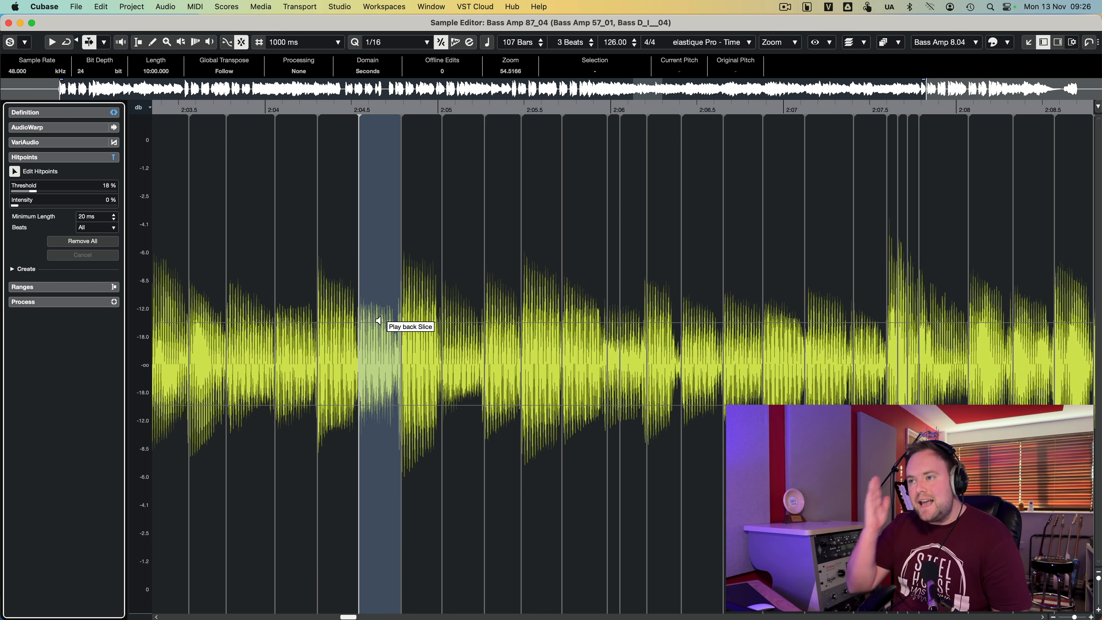
- Set the bass hitpoint threshold to 32% and inspect the slices around 2:20 up close
left_click_drag(34, 191, 47, 193)
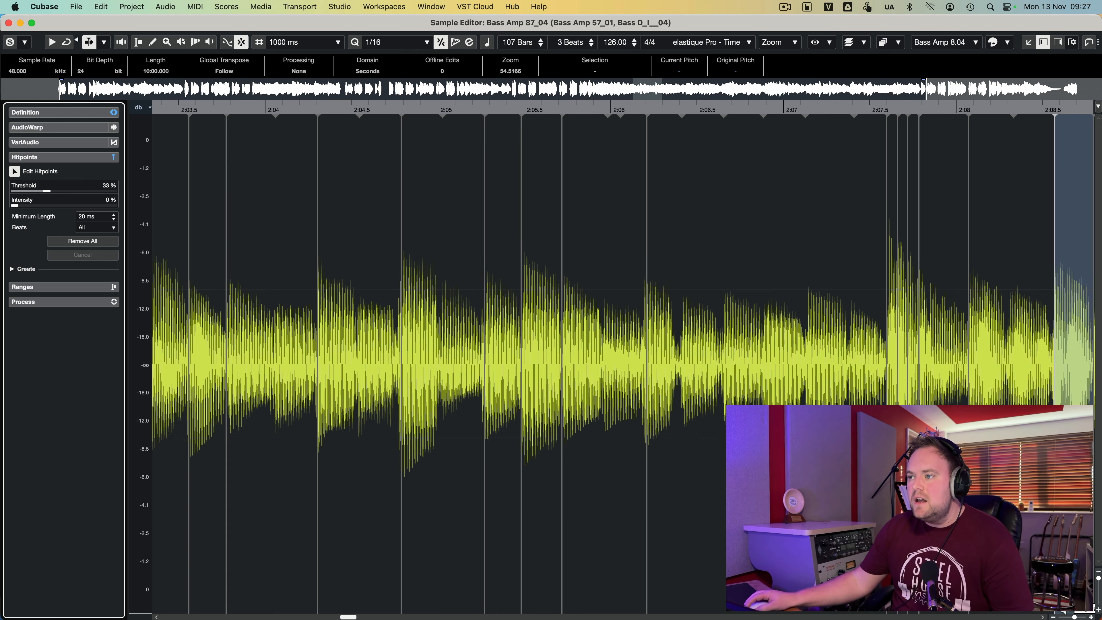
left_click_drag(1075, 617, 1071, 617)
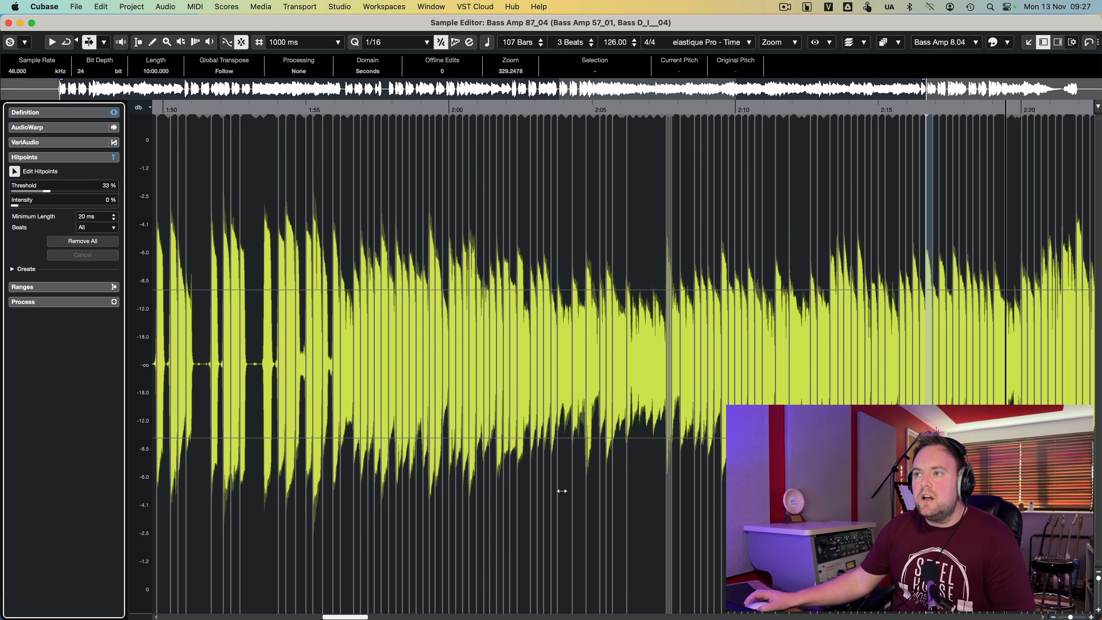
left_click_drag(50, 196, 15, 206)
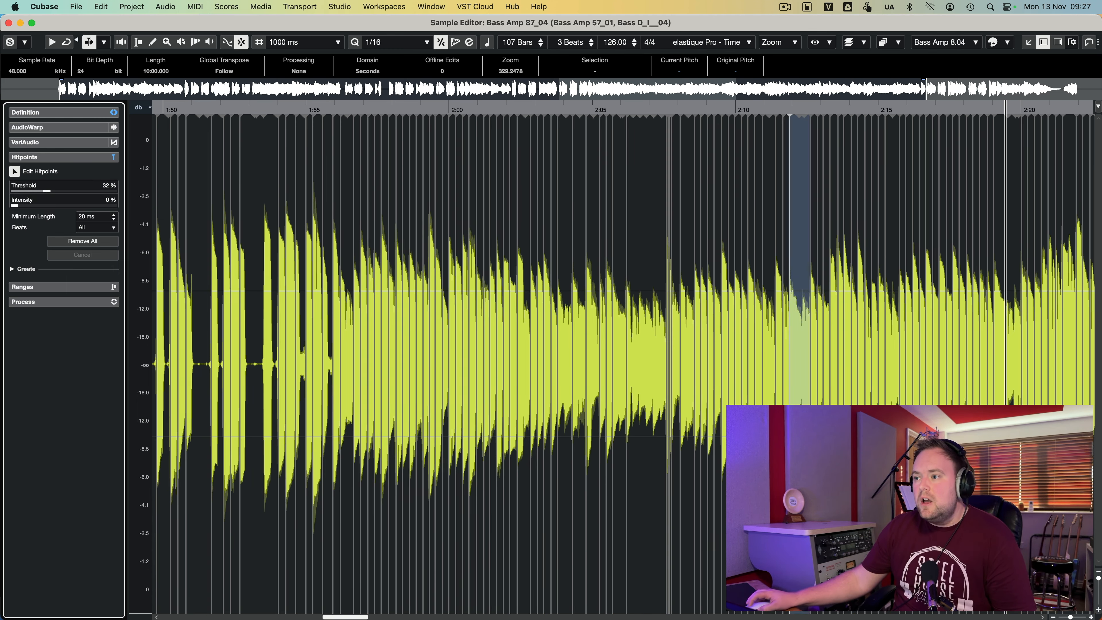
left_click_drag(1070, 617, 1074, 616)
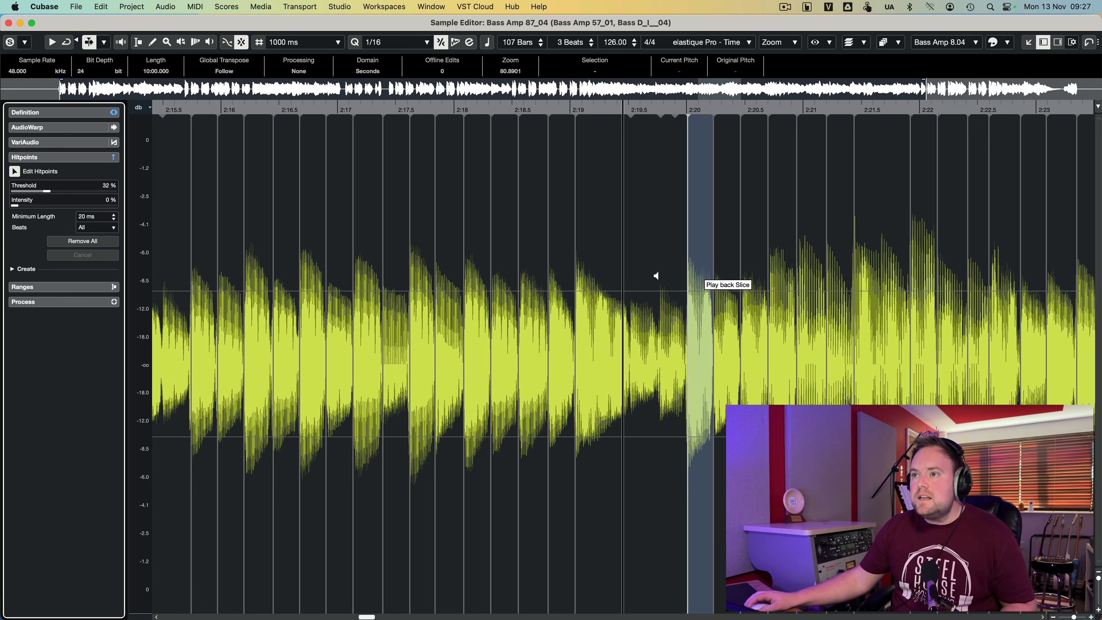
- Lock the bass hitpoints just after 2:19.5 and correct the hitpoints around 2:07.5 by hand
left_click(631, 311)
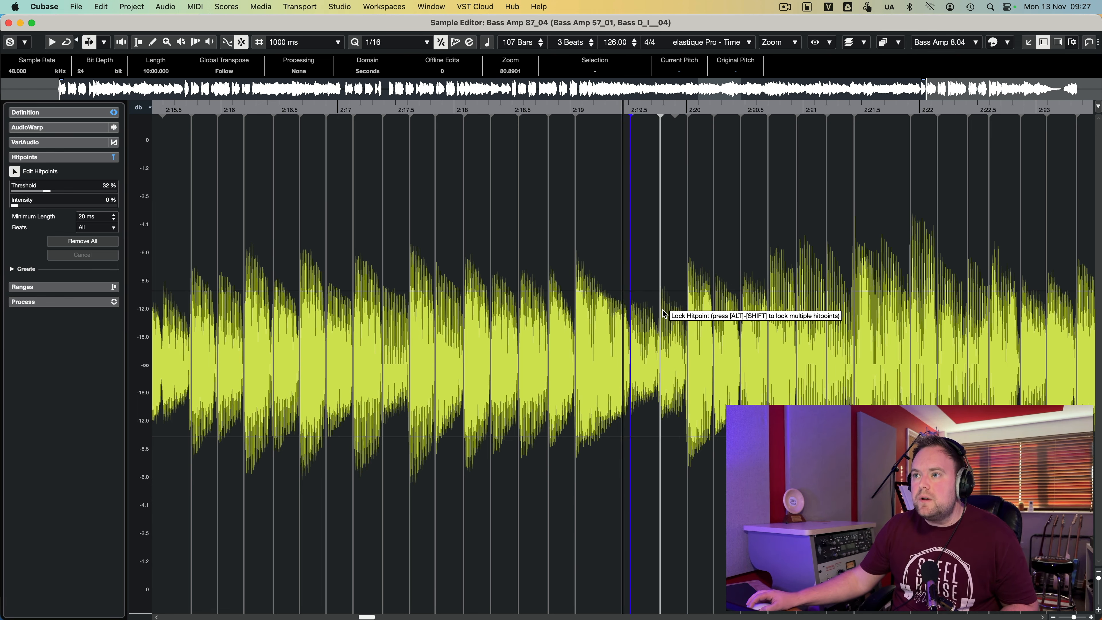
left_click(661, 311)
scroll(800, 311, "left", 10)
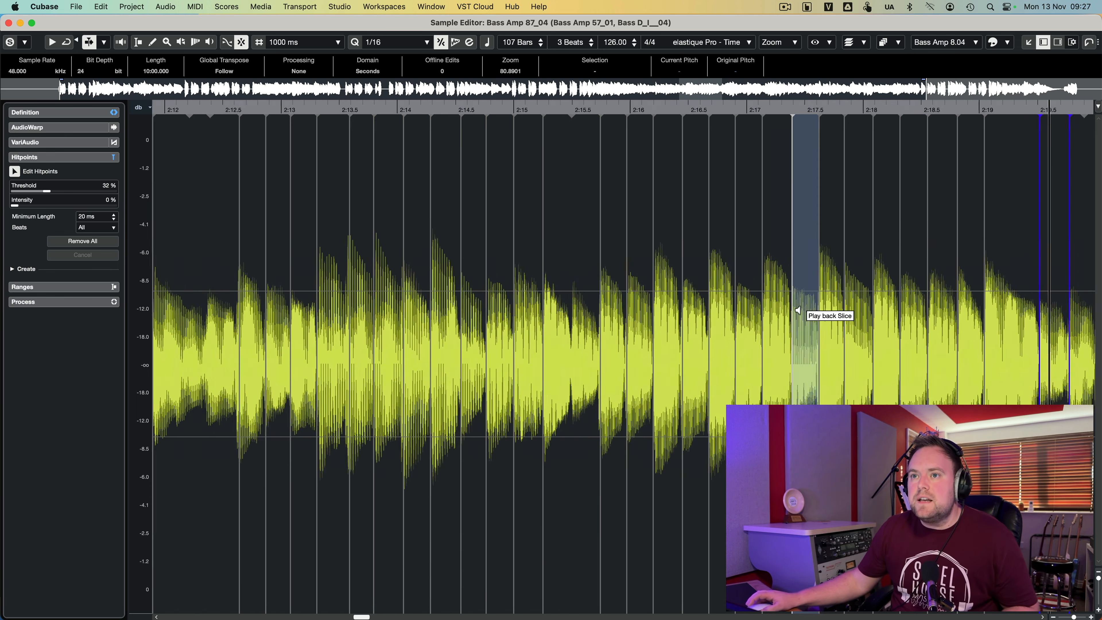
scroll(798, 311, "left", 2)
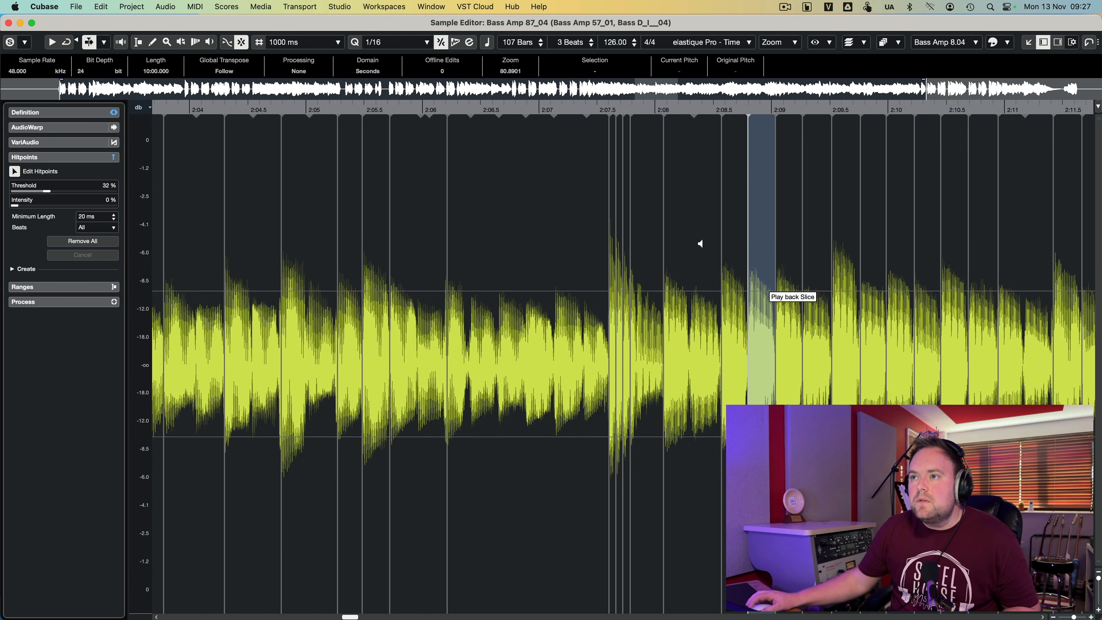
left_click_drag(617, 221, 615, 221)
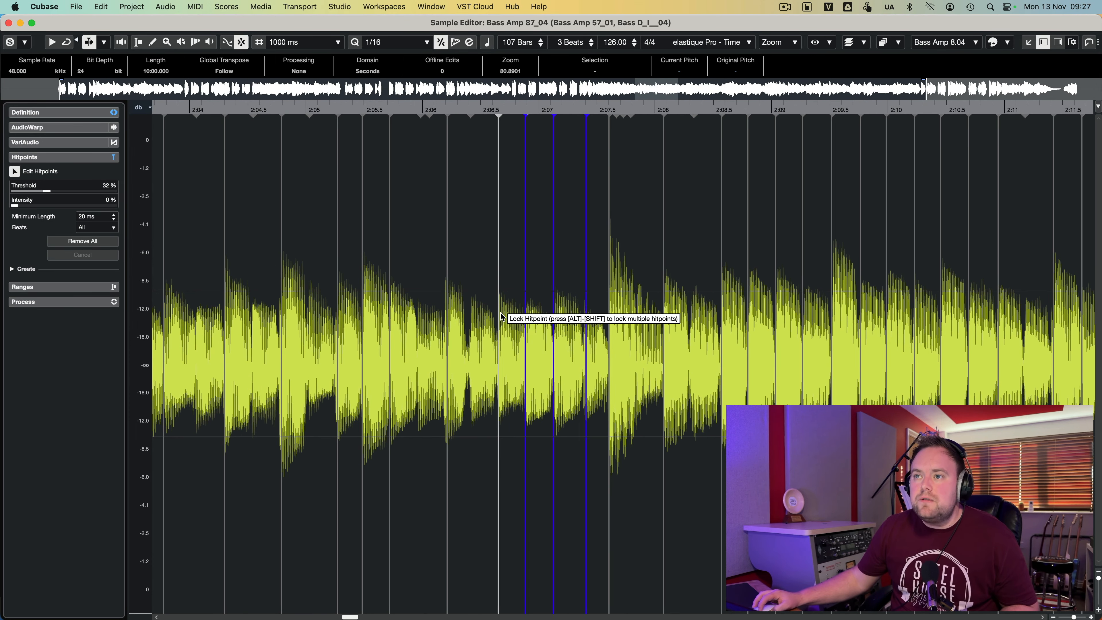
left_click(499, 315)
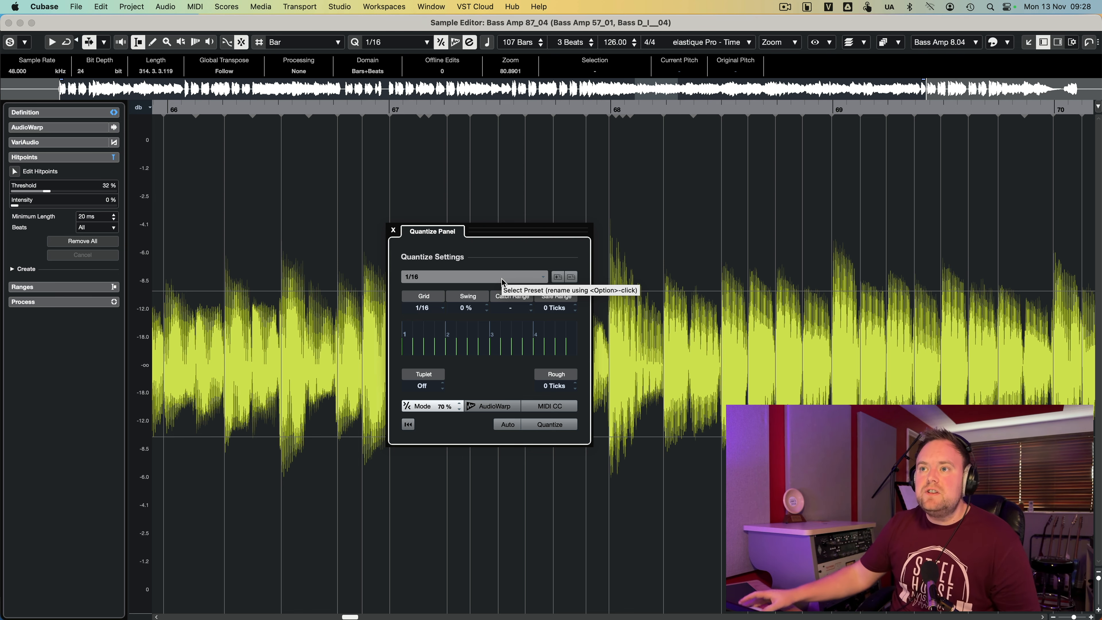
- Review the available quantize presets, keep the 1/16 preset, and close the Quantize Panel
left_click(474, 279)
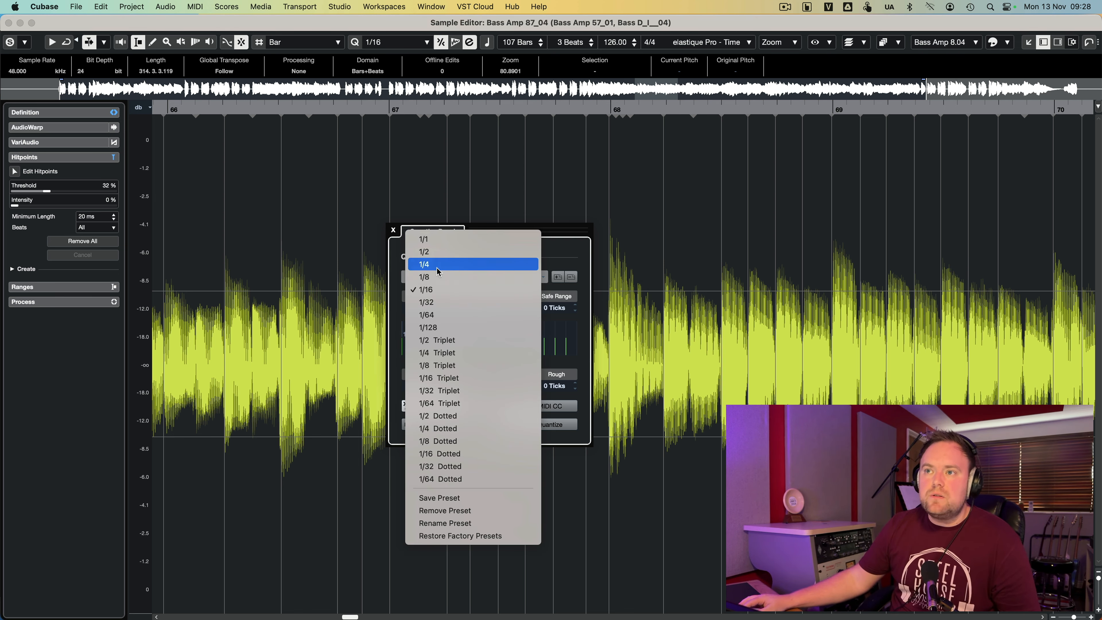
left_click(581, 233)
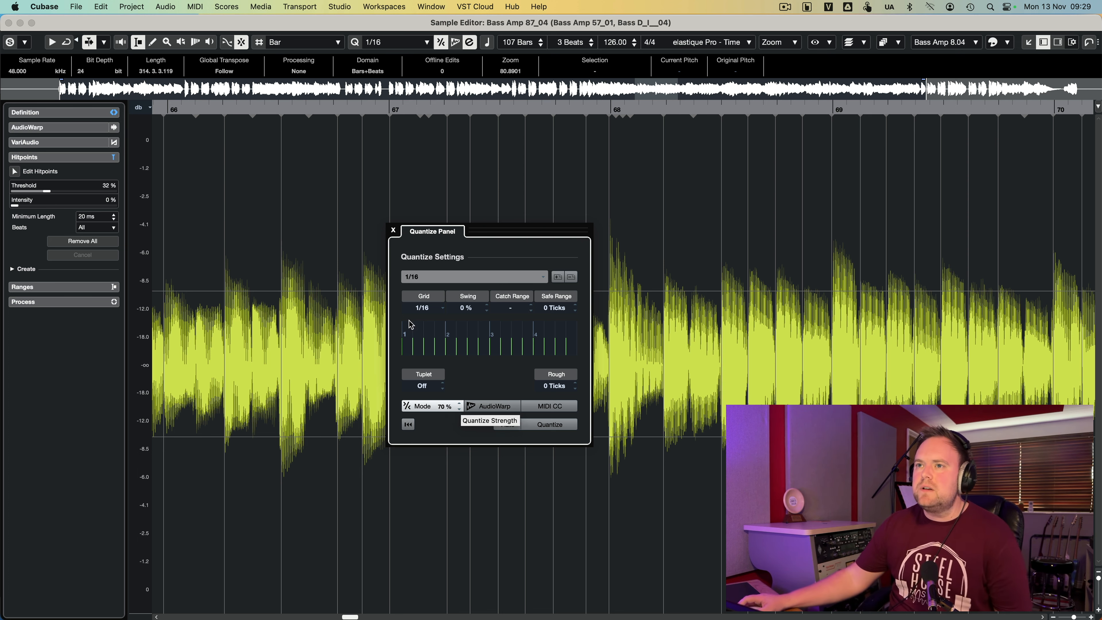
left_click(394, 230)
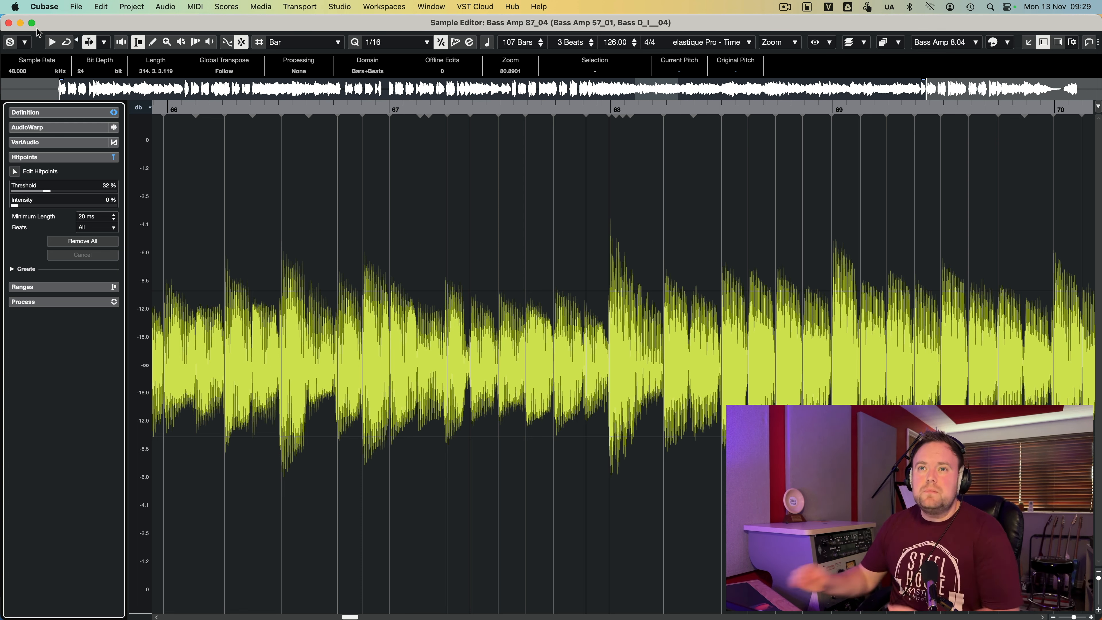
- Close the Sample Editor and play back the soloed Bass and Drums folder tracks from about bar 53
left_click(8, 23)
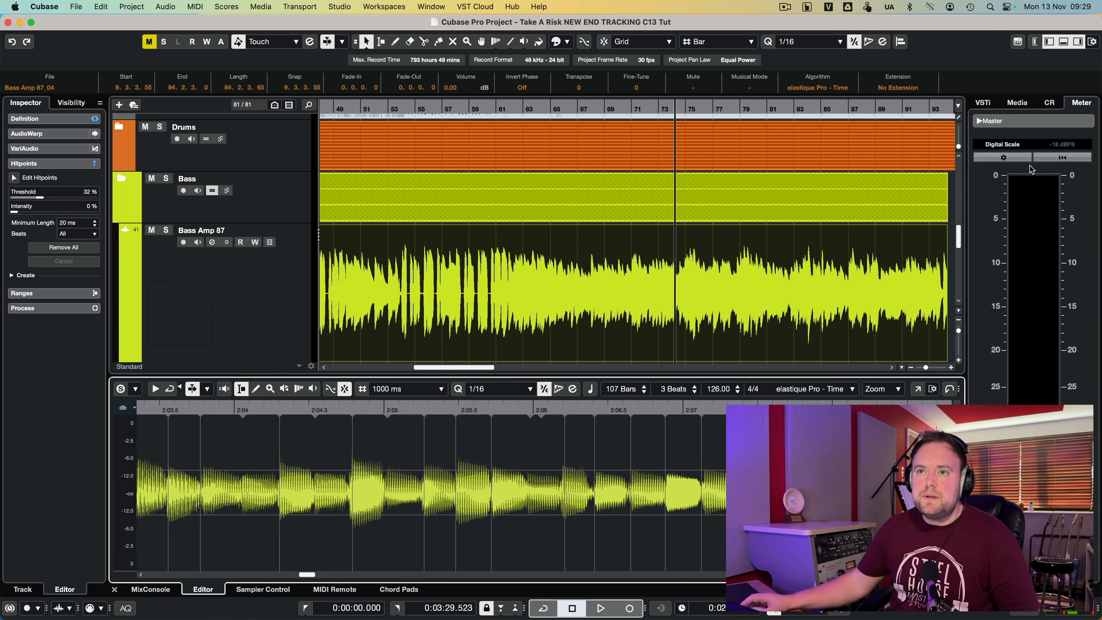
left_click(165, 178)
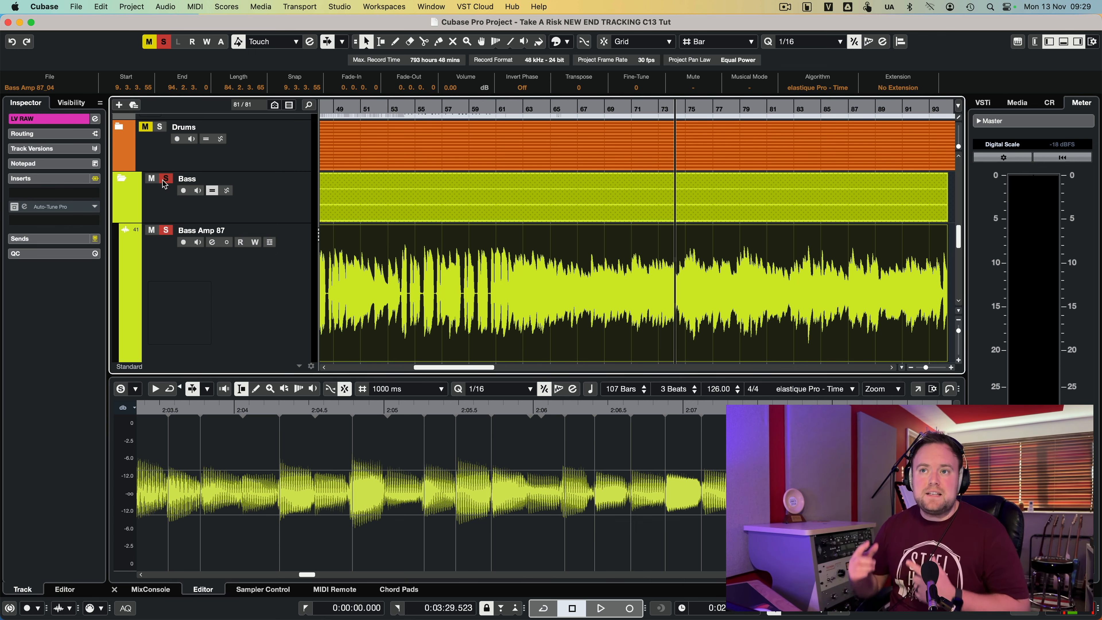
left_click(388, 109)
key("space")
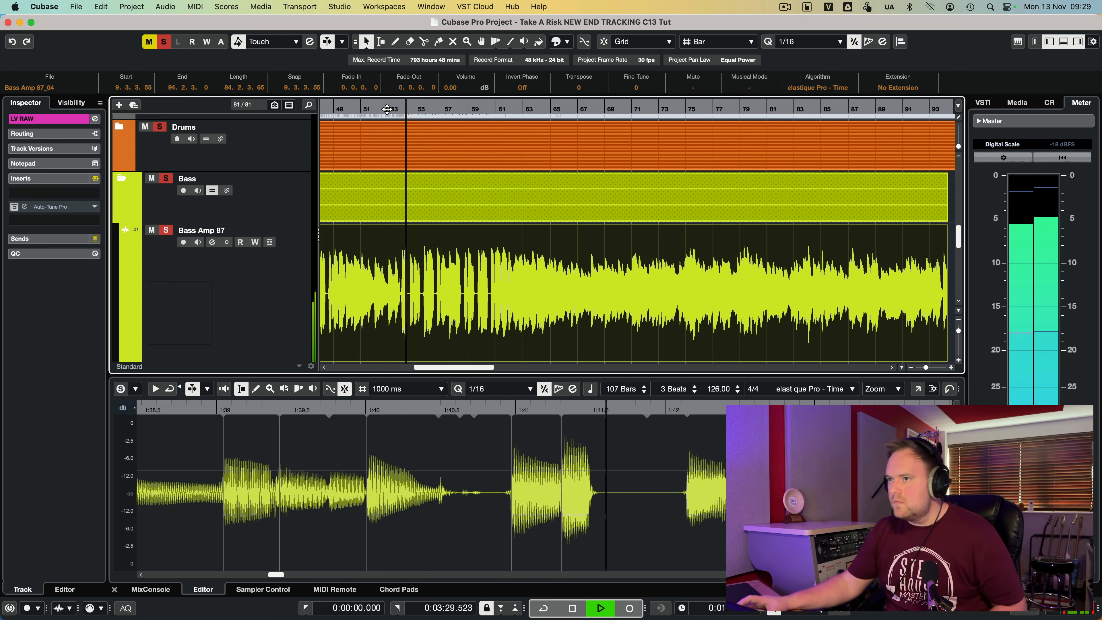
left_click(1058, 40)
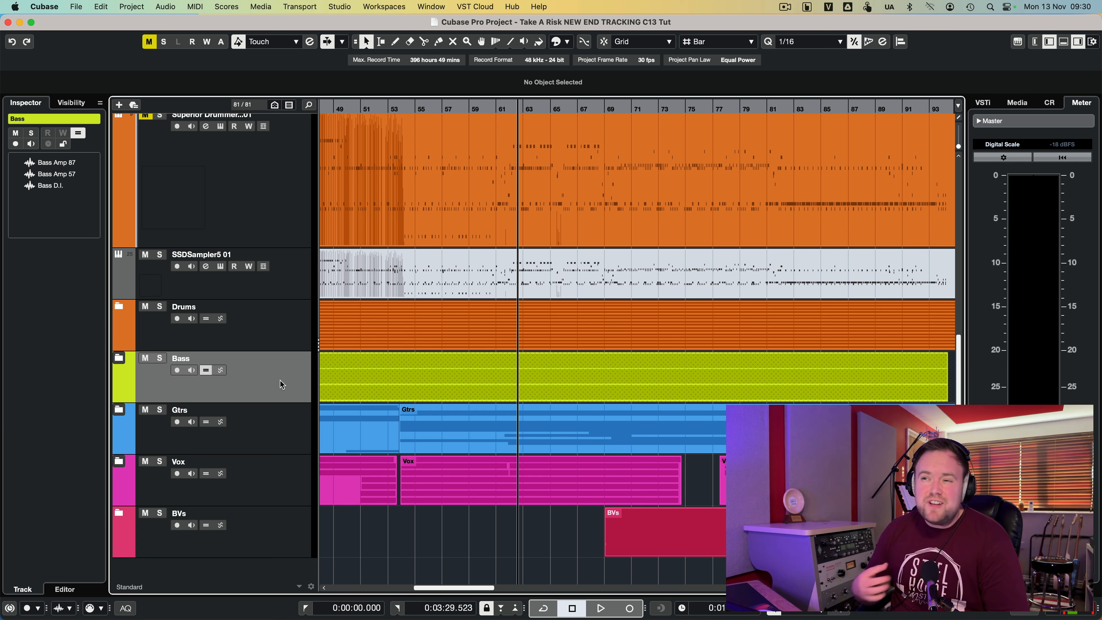
- Close the bass event's Sample Editor and lower zone, and collapse the Bass folder track
left_click(120, 359)
left_click(120, 359)
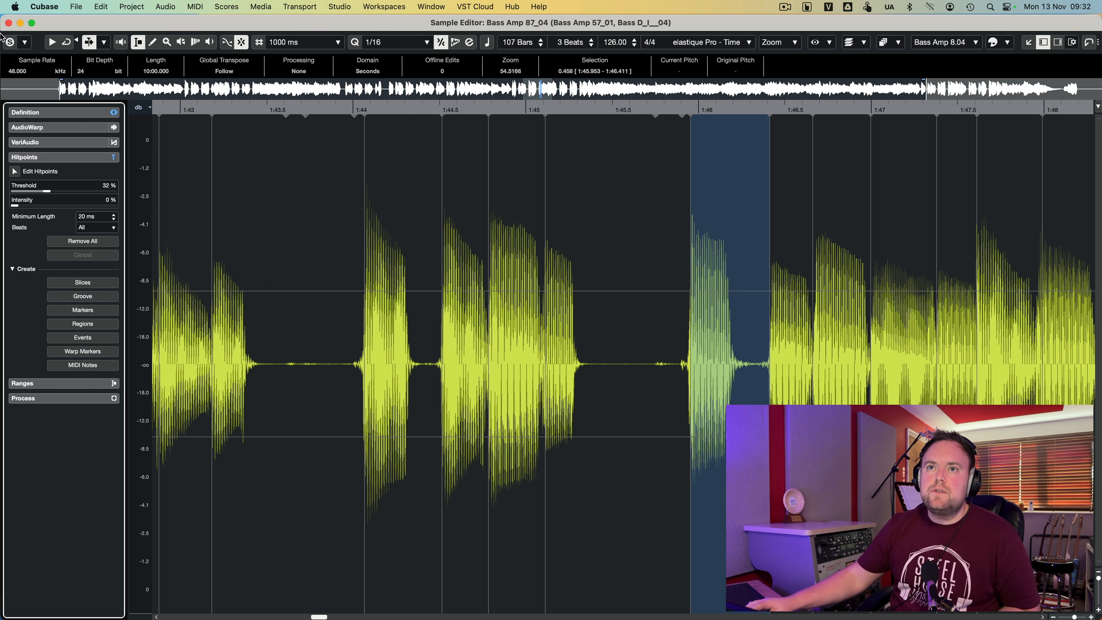
left_click(8, 23)
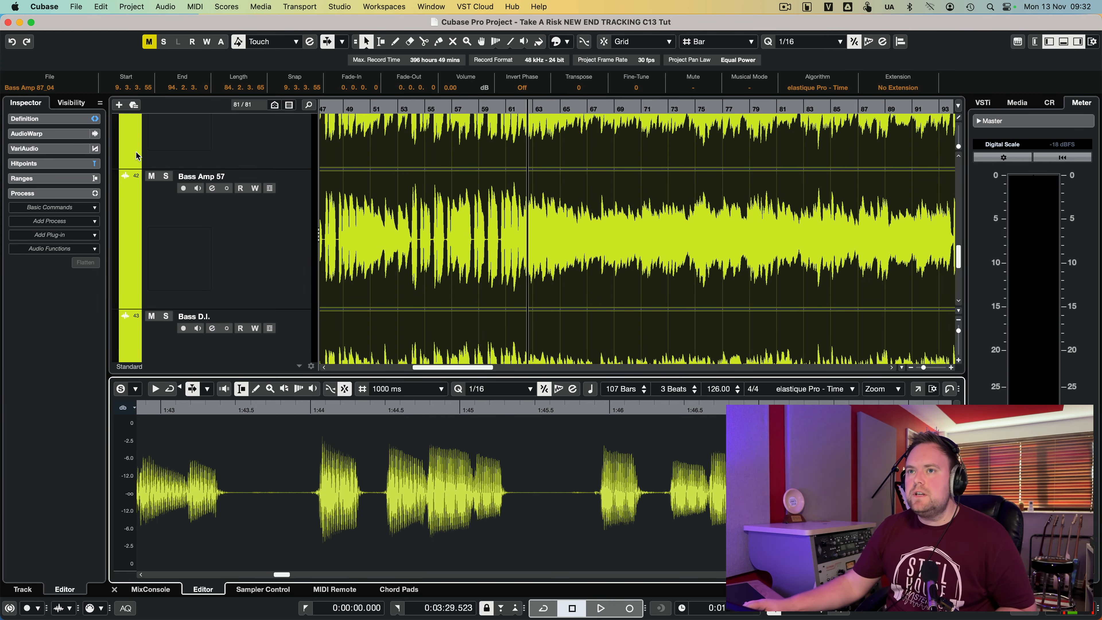
scroll(268, 288, "up", 5)
left_click(121, 283)
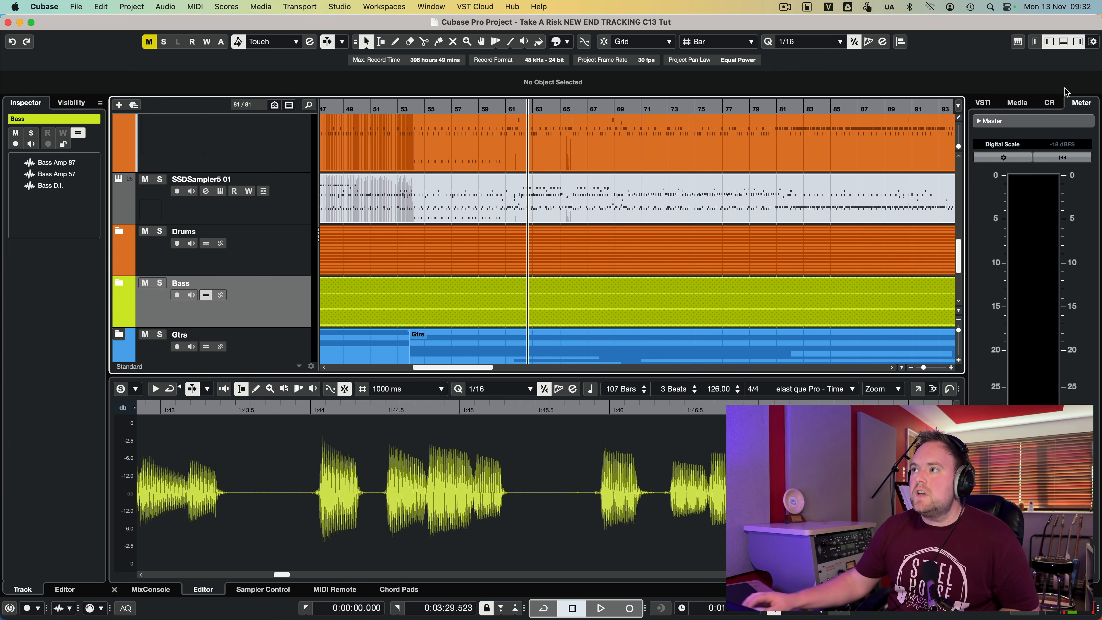
left_click(1065, 42)
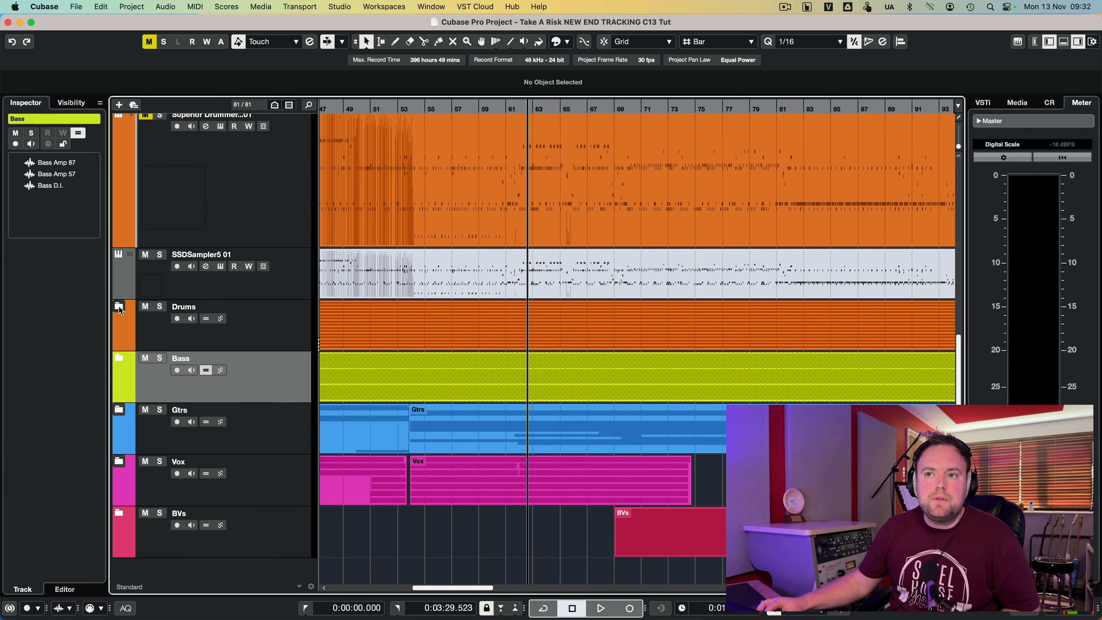
- Expand the Drums folder track and open the Kick In event in a full Sample Editor window
left_click(119, 306)
scroll(478, 427, "down", 5)
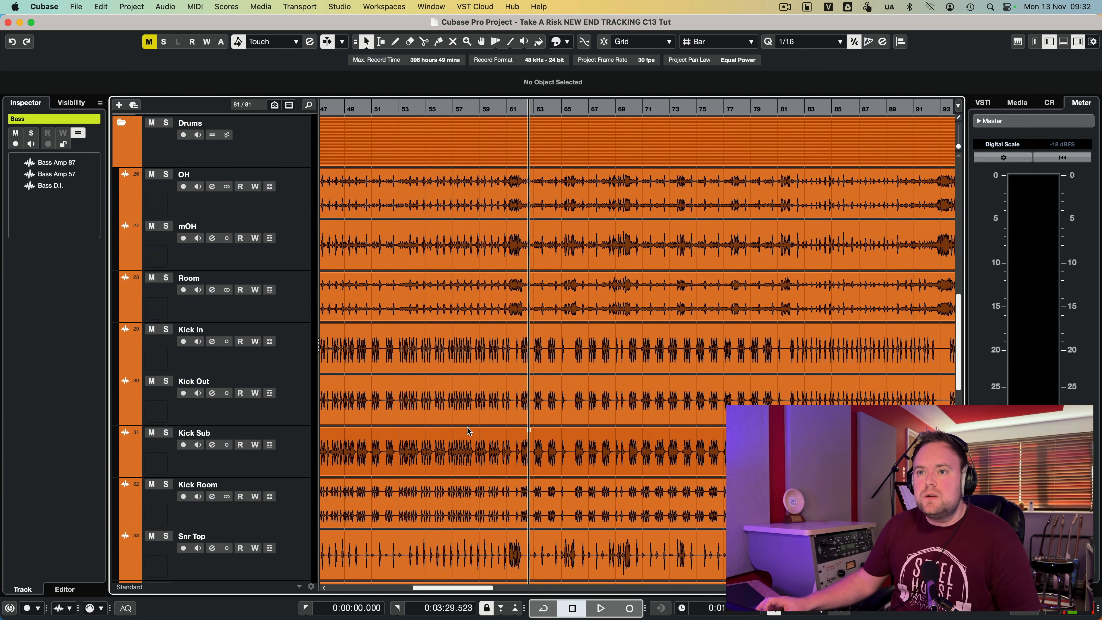
double_click(398, 359)
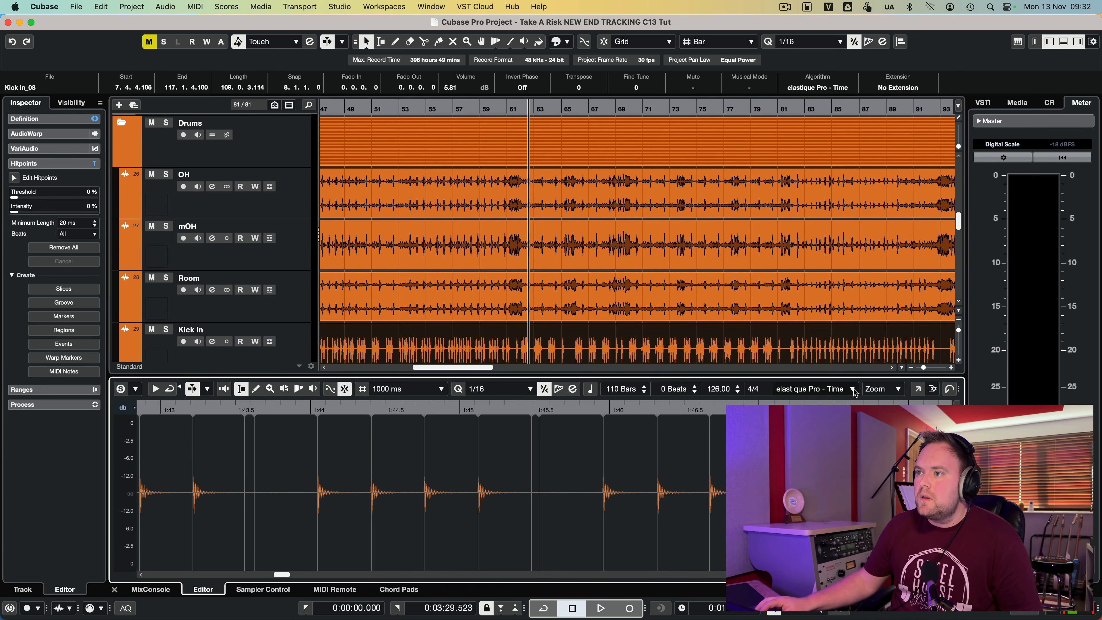
left_click(917, 388)
- Set the Kick In hitpoint threshold to 12% and convert the hitpoints to MIDI notes with Dynamic Velocity, pitch C1 and length 1/8
left_click_drag(17, 191, 31, 195)
left_click(90, 365)
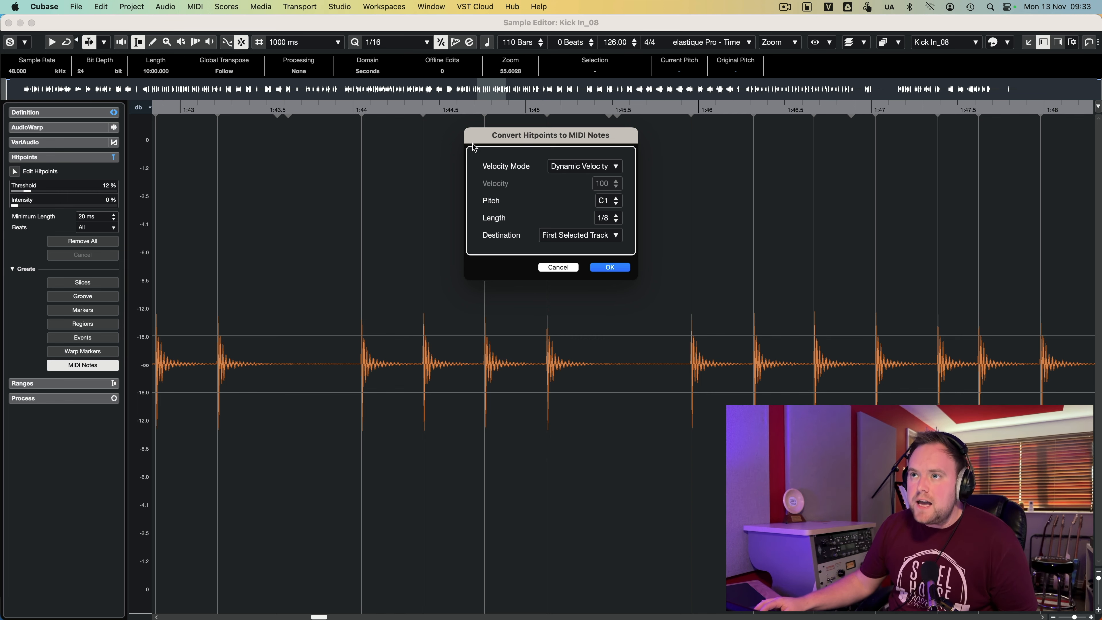
left_click(610, 267)
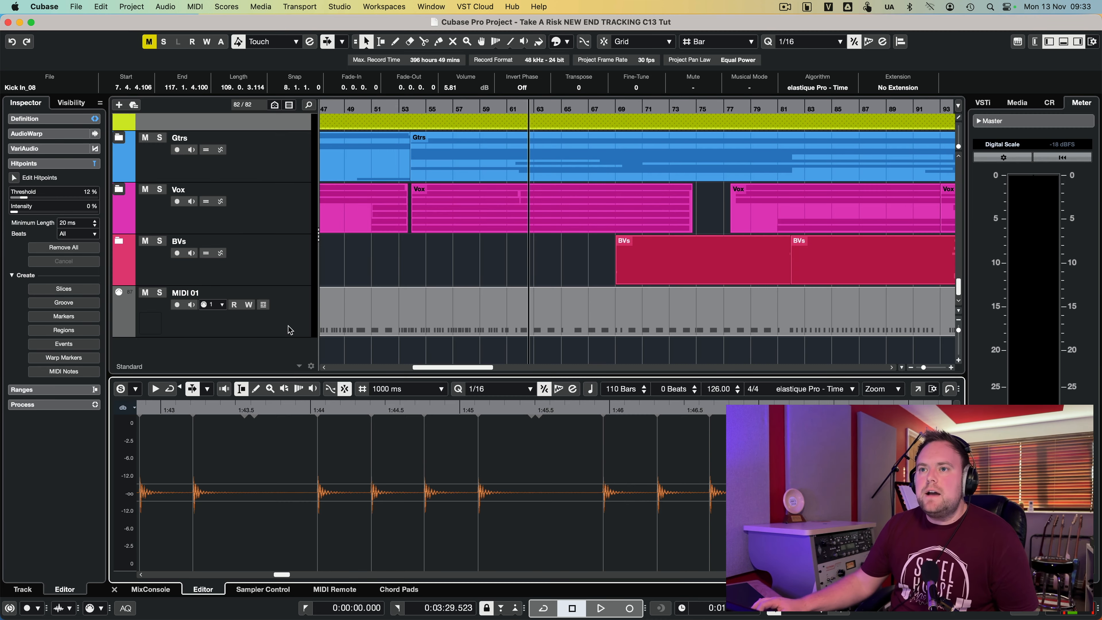
- Inspect the converted kick MIDI part in the Key Editor, look through the drum tracks, and hide the lower zone
left_click(290, 330)
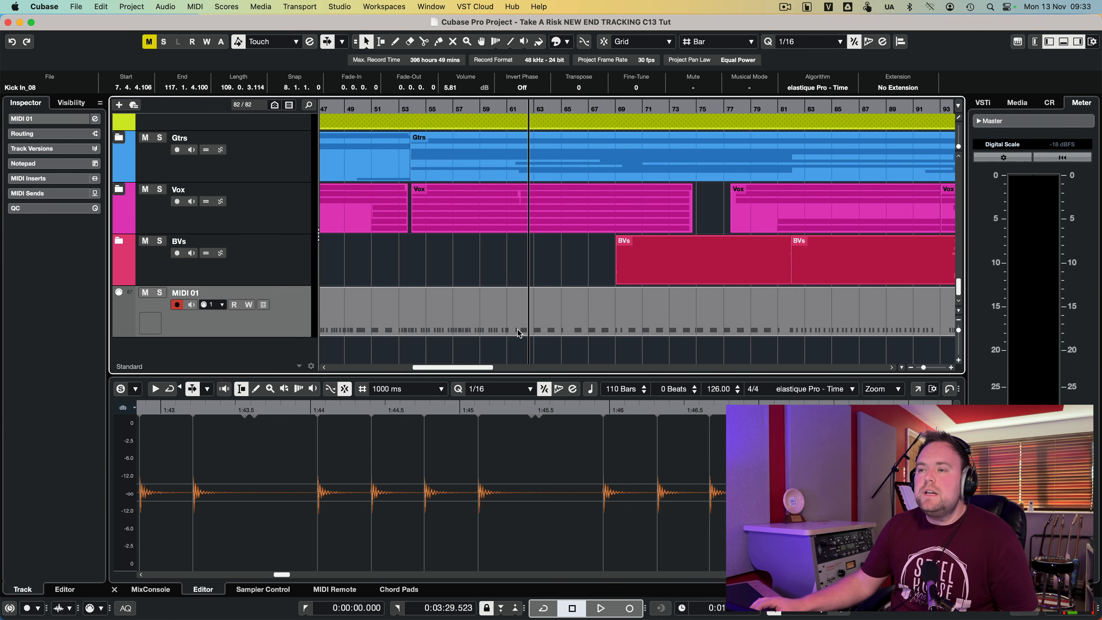
left_click(575, 323)
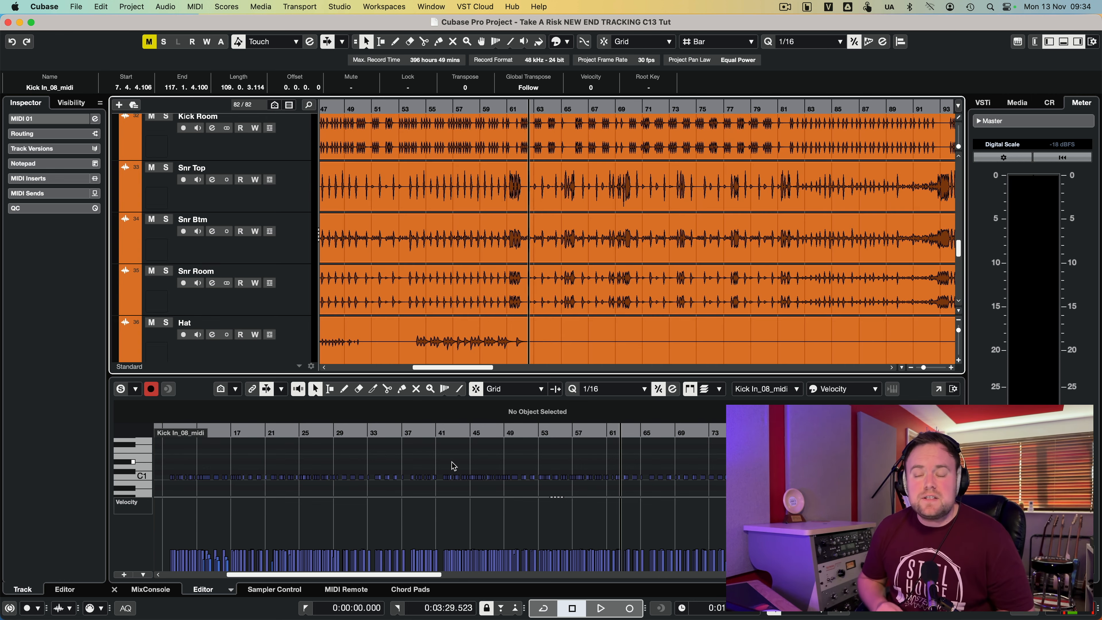
scroll(605, 252, "down", 5)
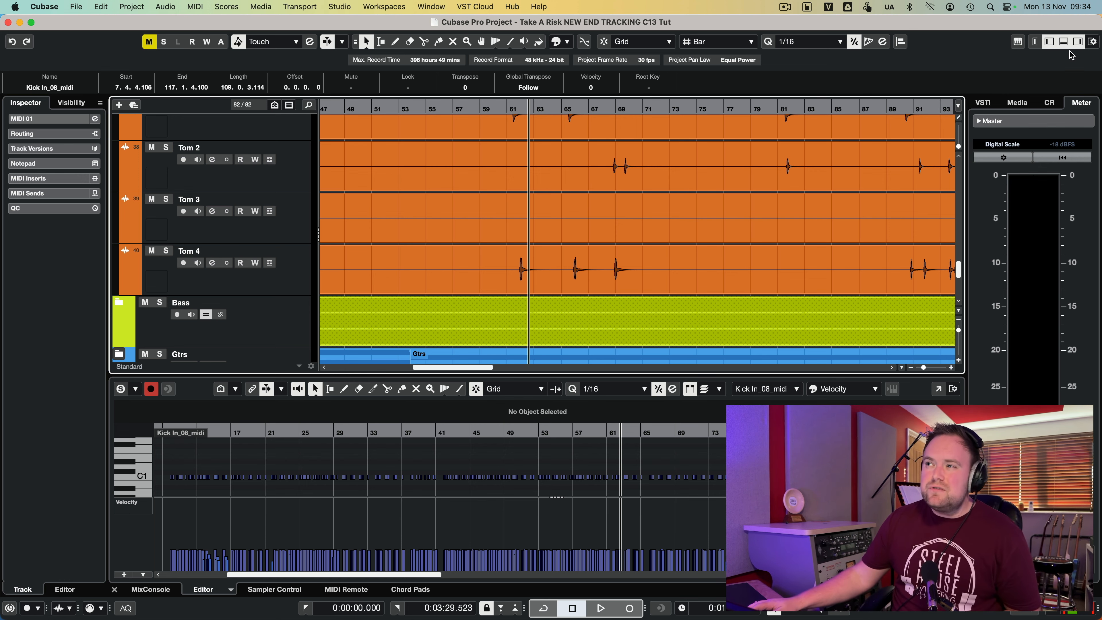
left_click(1065, 42)
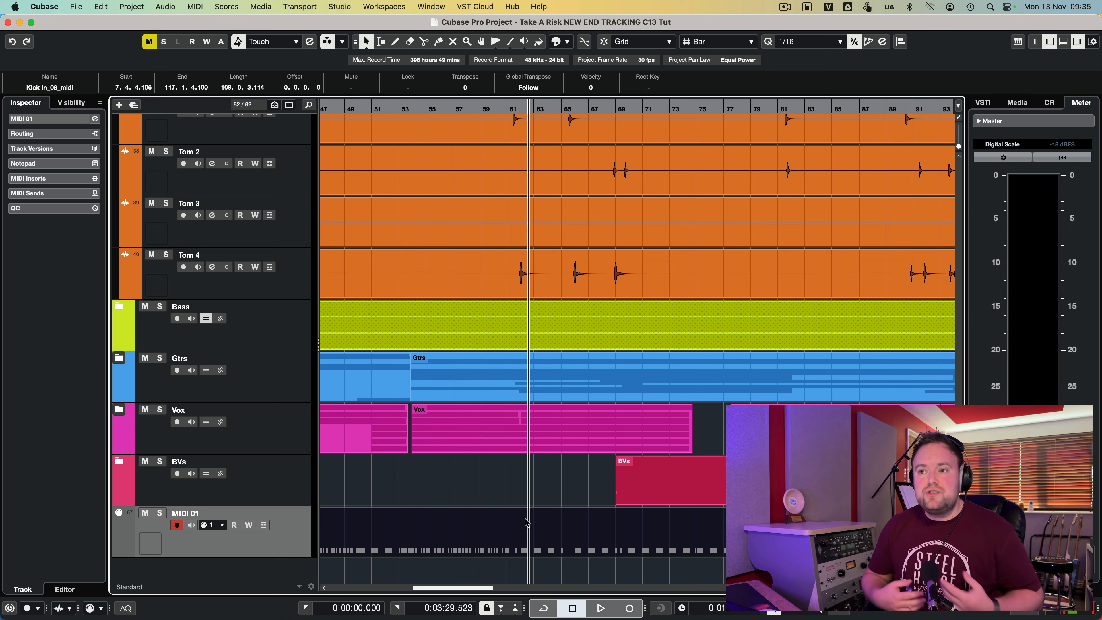